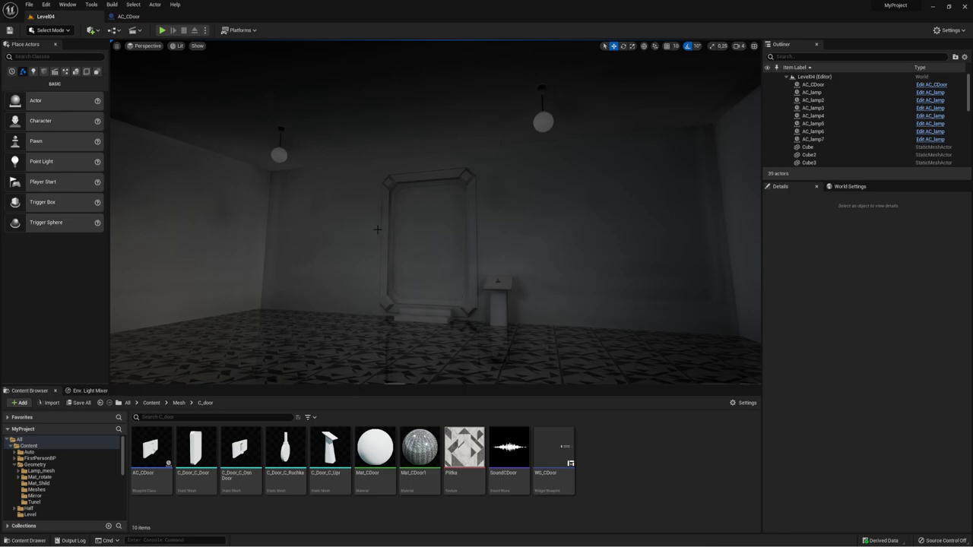
# Slide the door's C_Door component along Y, then undo the move back to closed
pyautogui.click(422, 223)
pyautogui.click(795, 229)
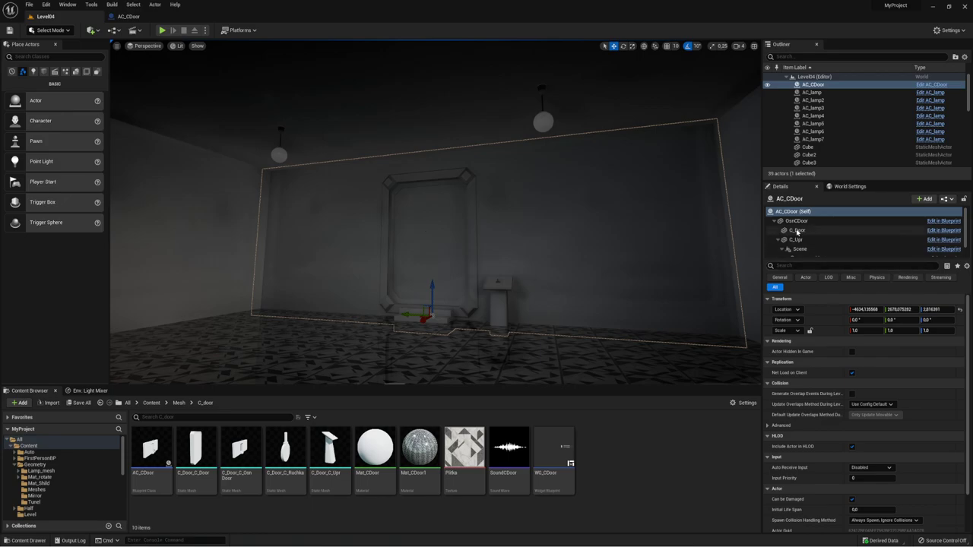
pyautogui.moveTo(410, 314); pyautogui.dragTo(439, 302)
pyautogui.hotkey('ctrl', 'z')
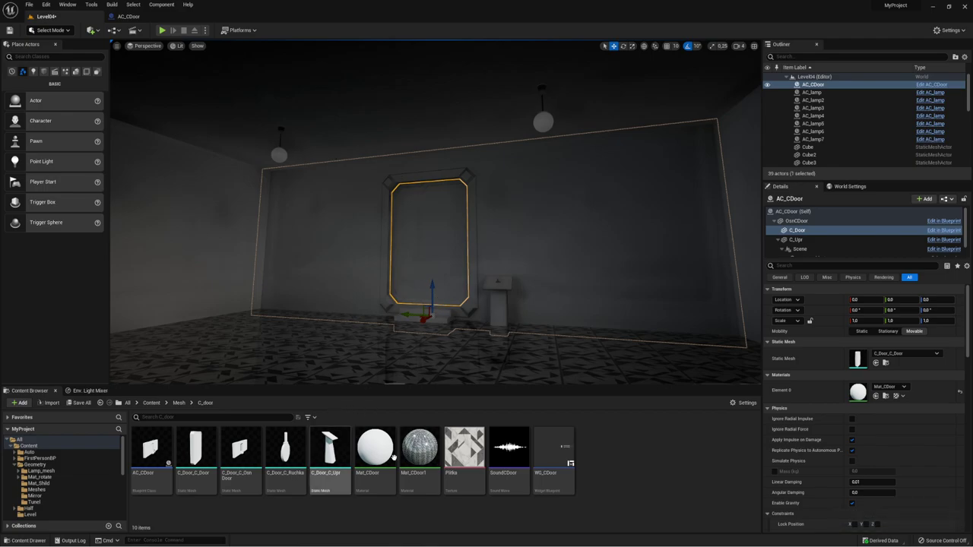
# Open and close the WG_CDoor widget blueprint, then return to the Level04 view of the door
pyautogui.doubleClick(560, 444)
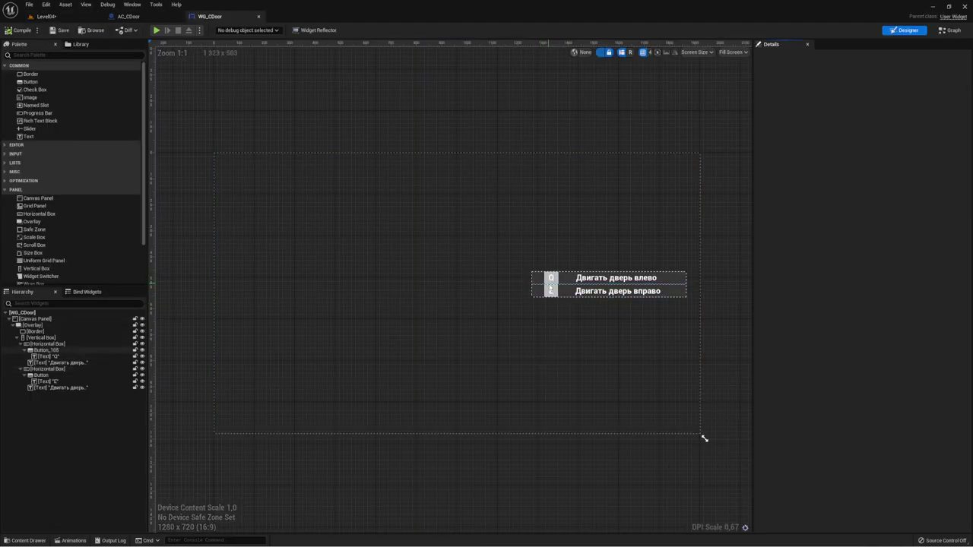
pyautogui.click(548, 314)
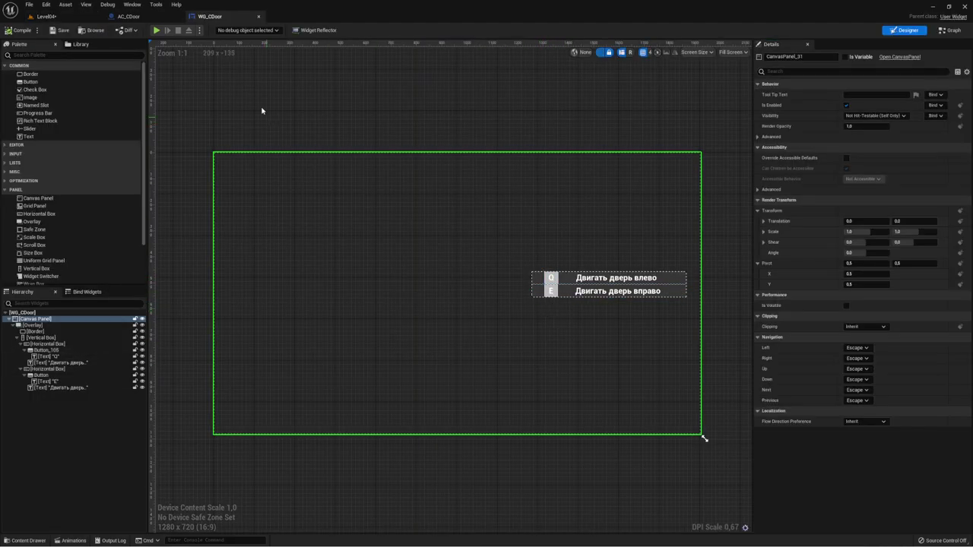
pyautogui.click(260, 17)
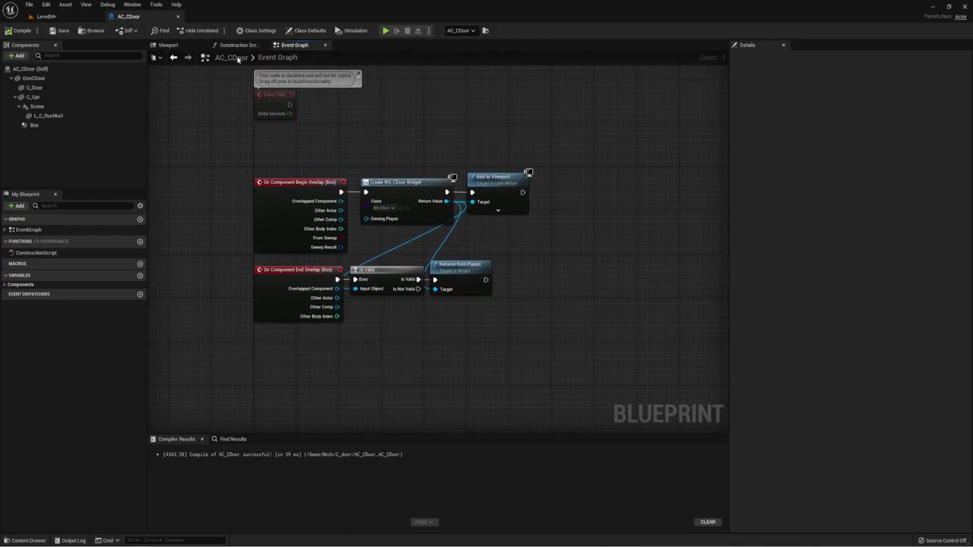
pyautogui.click(45, 16)
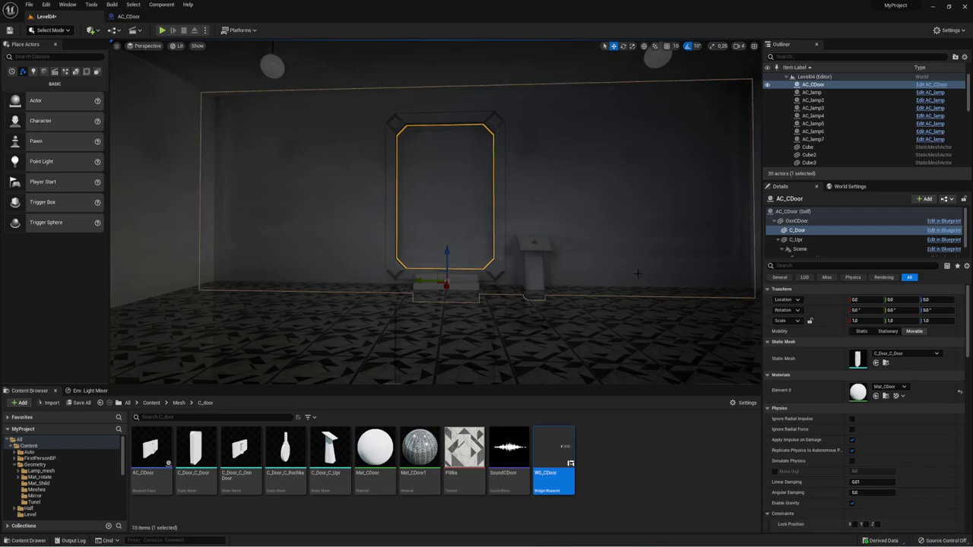
pyautogui.scroll(-2, 447, 209)
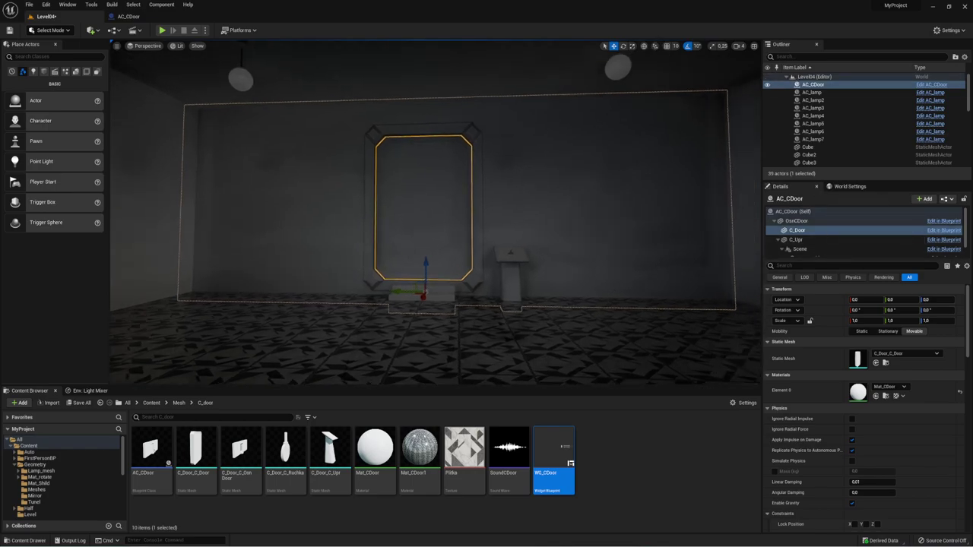
pyautogui.keyDown('alt'); pyautogui.moveTo(447, 209); pyautogui.dragTo(413, 194); pyautogui.keyUp('alt')
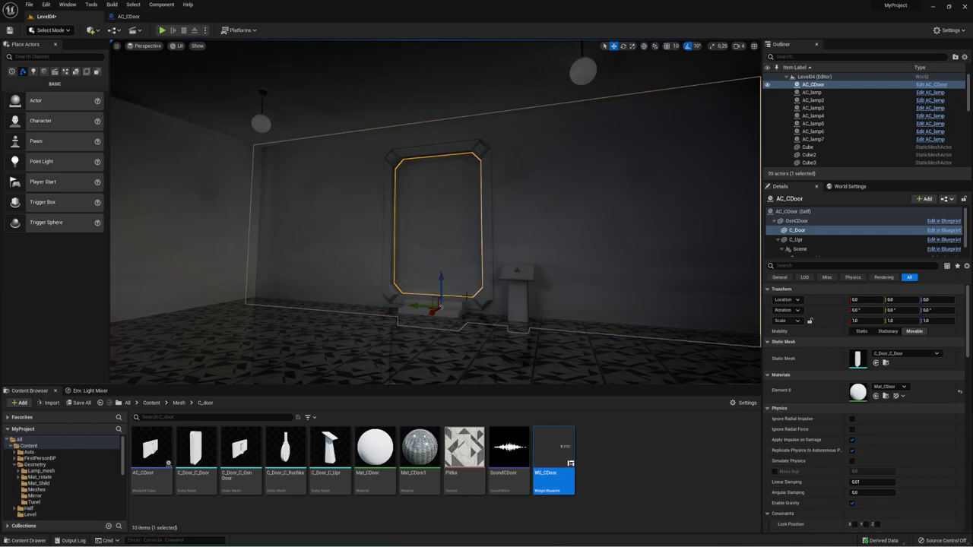
pyautogui.click(168, 18)
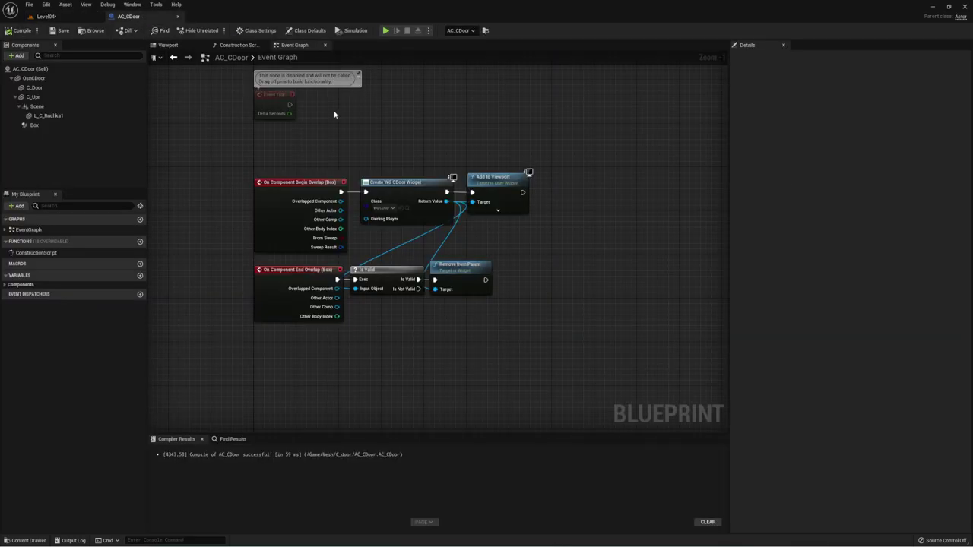
pyautogui.click(168, 45)
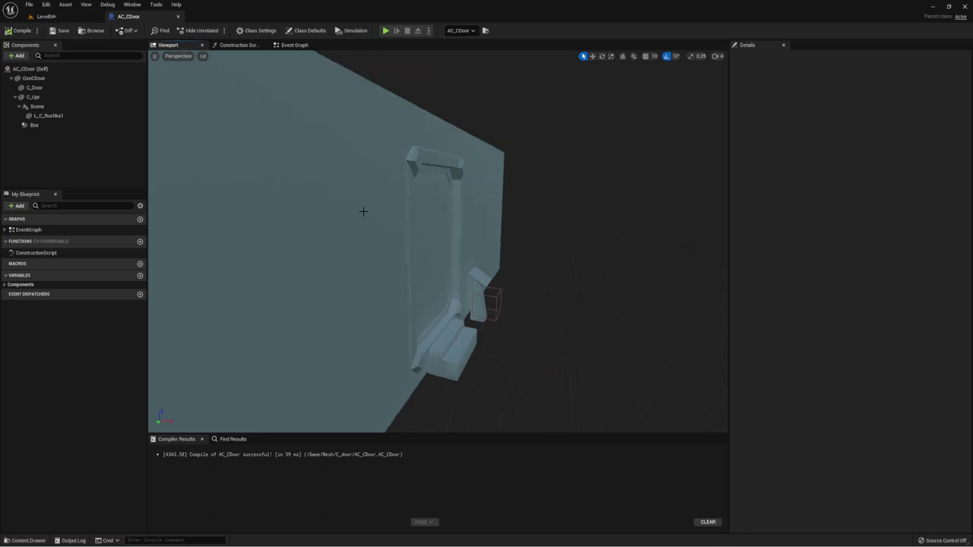
pyautogui.moveTo(363, 213)
pyautogui.keyDown('alt'); pyautogui.mouseDown()
pyautogui.moveTo(426, 213)
pyautogui.moveTo(455, 241)
pyautogui.mouseUp(); pyautogui.keyUp('alt')
pyautogui.keyDown('alt'); pyautogui.moveTo(319, 106); pyautogui.dragTo(365, 106); pyautogui.keyUp('alt')
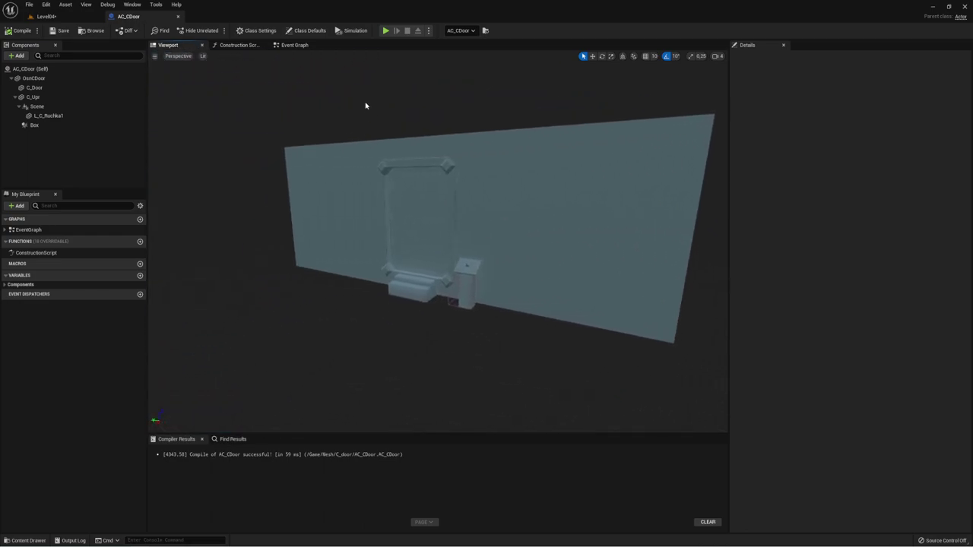
pyautogui.click(34, 125)
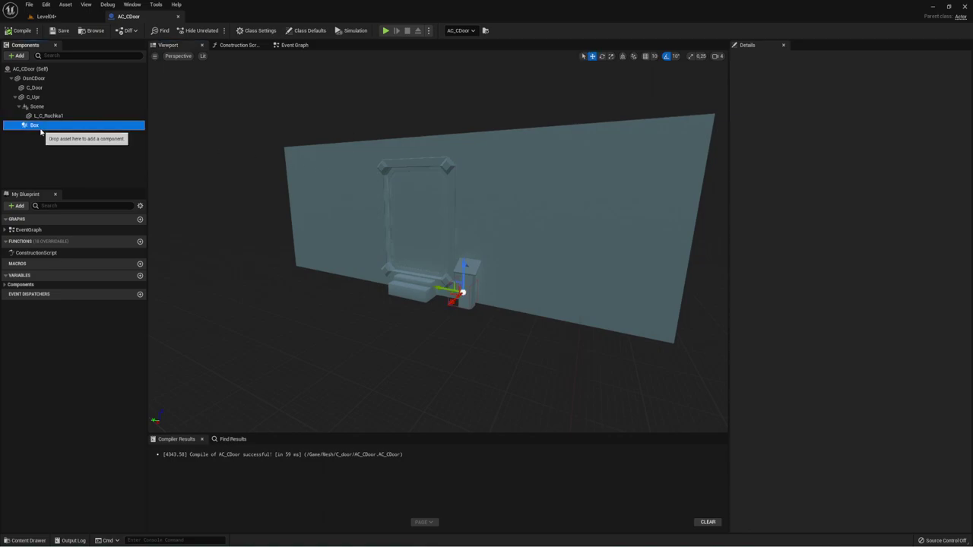
pyautogui.press('f')
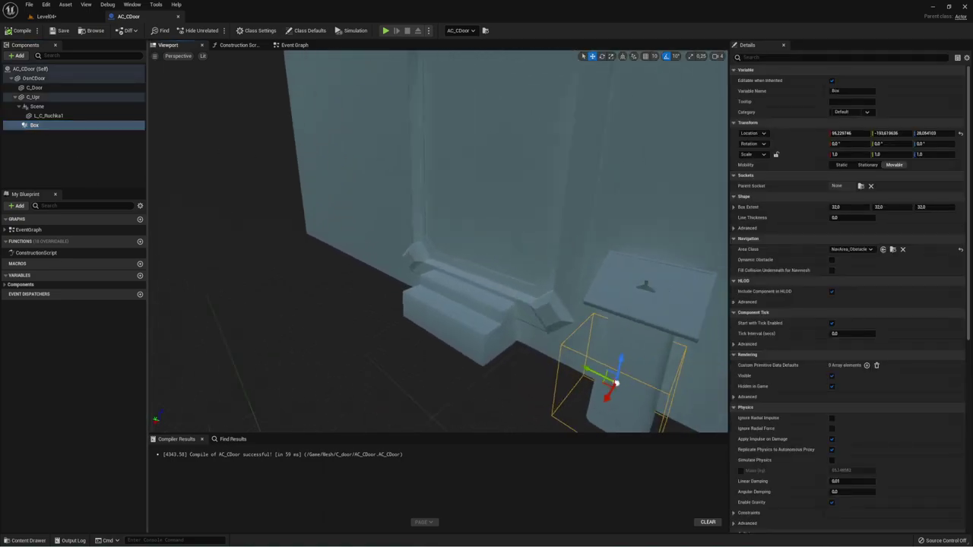
pyautogui.moveTo(458, 340)
pyautogui.keyDown('alt'); pyautogui.mouseDown()
pyautogui.moveTo(517, 319)
pyautogui.moveTo(426, 334)
pyautogui.moveTo(522, 282)
pyautogui.mouseUp(); pyautogui.keyUp('alt')
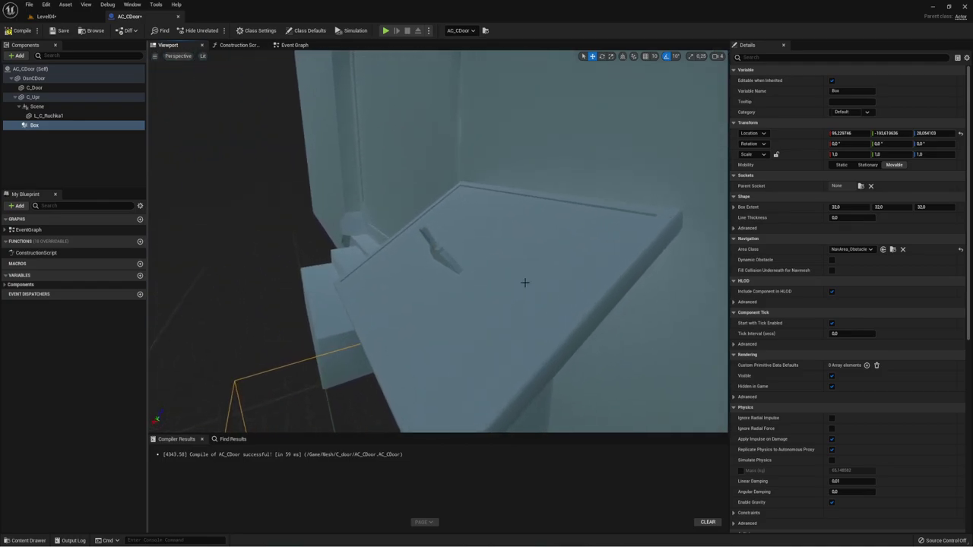
pyautogui.keyDown('alt'); pyautogui.moveTo(448, 270); pyautogui.dragTo(464, 287); pyautogui.keyUp('alt')
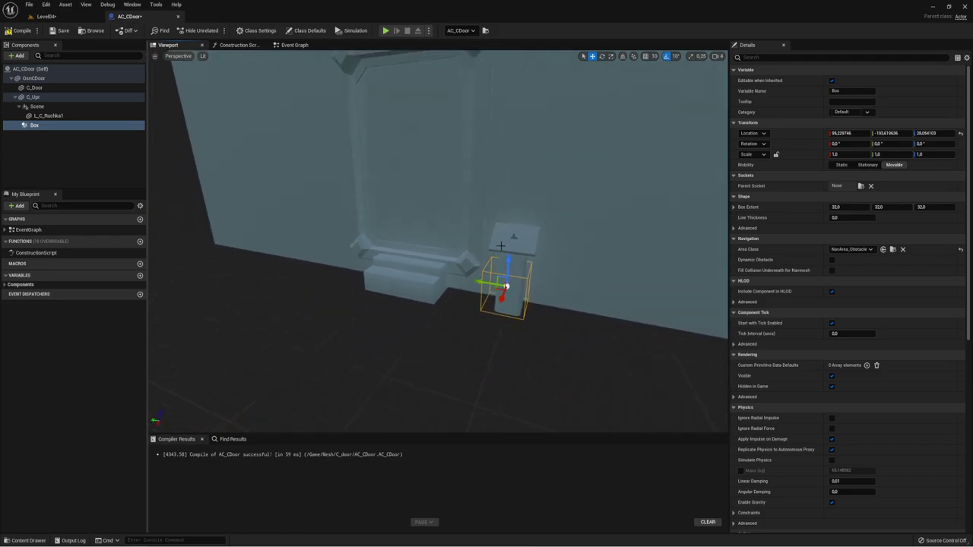
pyautogui.click(293, 45)
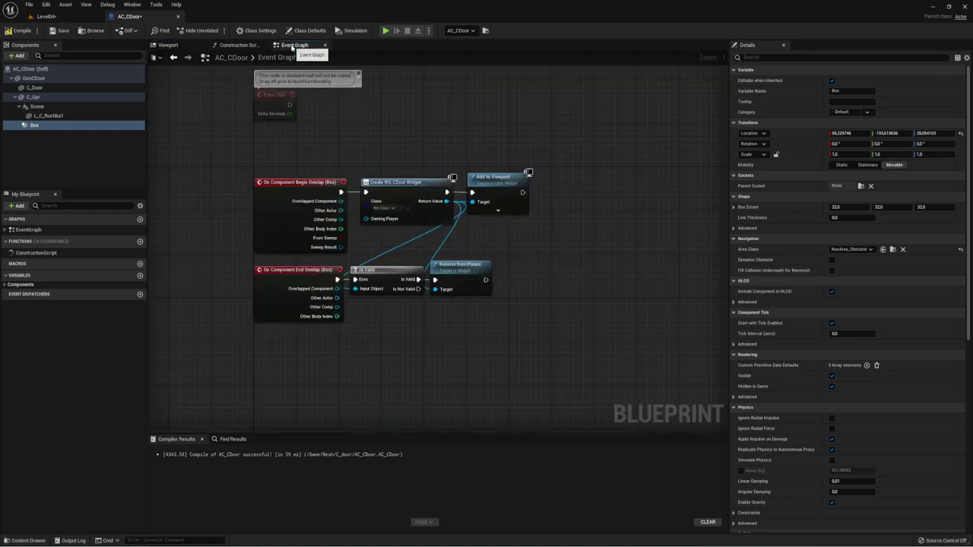
pyautogui.moveTo(549, 252)
pyautogui.mouseDown(button='right')
pyautogui.moveTo(542, 214)
pyautogui.moveTo(524, 218)
pyautogui.mouseUp(button='right')
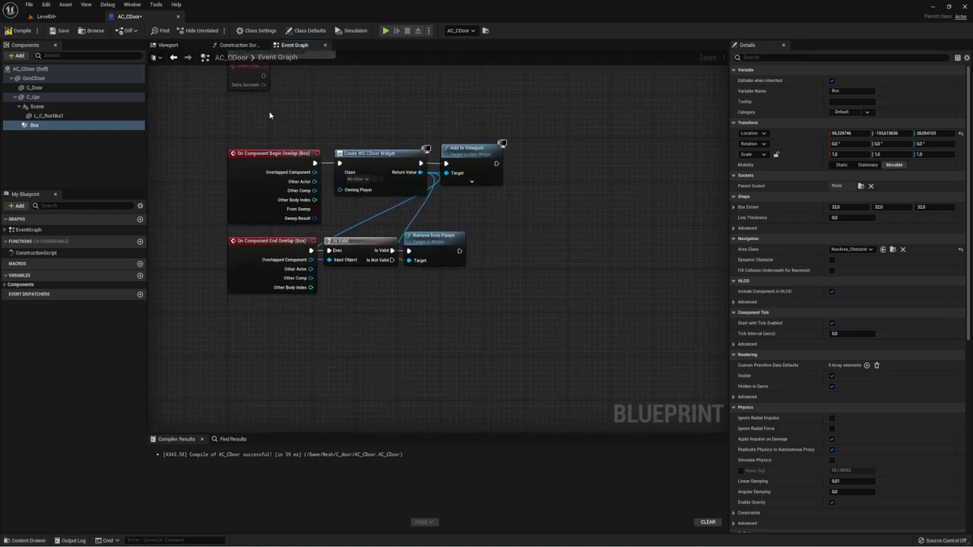
pyautogui.moveTo(269, 114); pyautogui.dragTo(258, 323)
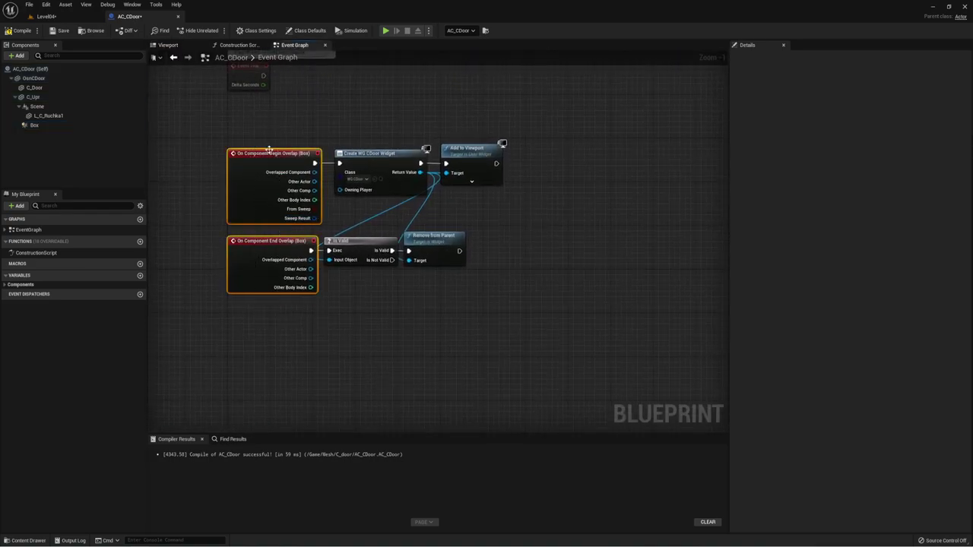
pyautogui.moveTo(253, 120); pyautogui.dragTo(318, 319)
pyautogui.moveTo(371, 314); pyautogui.dragTo(369, 322, button='right')
pyautogui.moveTo(354, 127); pyautogui.dragTo(484, 170)
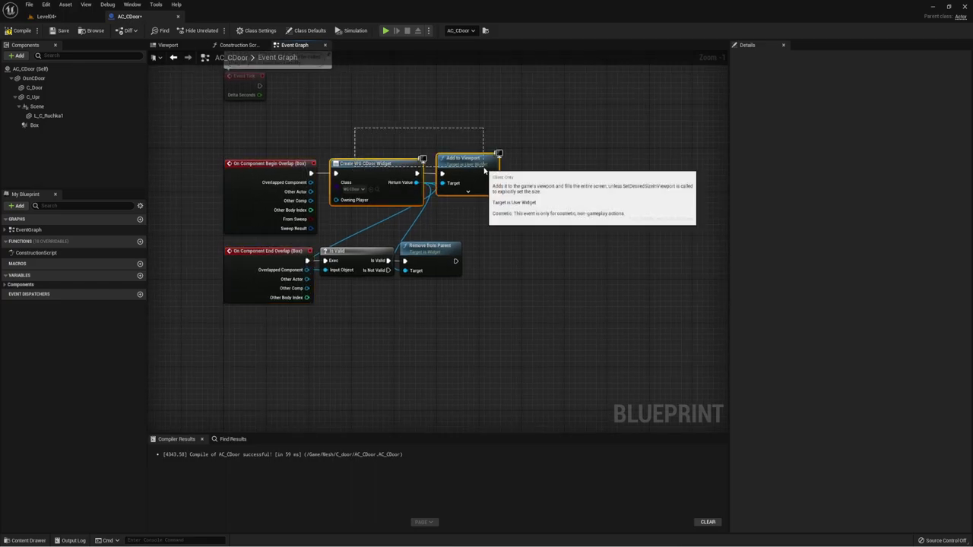
pyautogui.moveTo(342, 236); pyautogui.dragTo(521, 296)
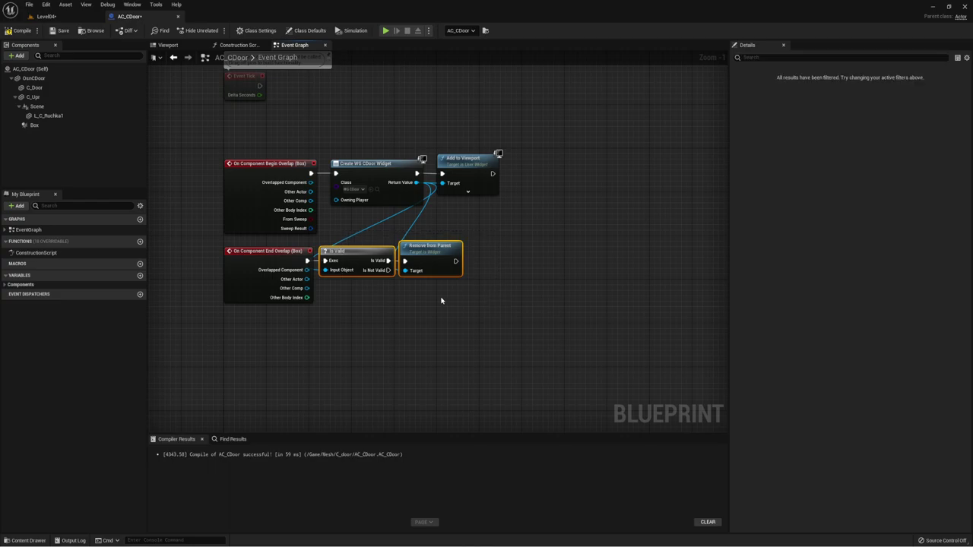
pyautogui.moveTo(441, 299); pyautogui.dragTo(421, 310, button='right')
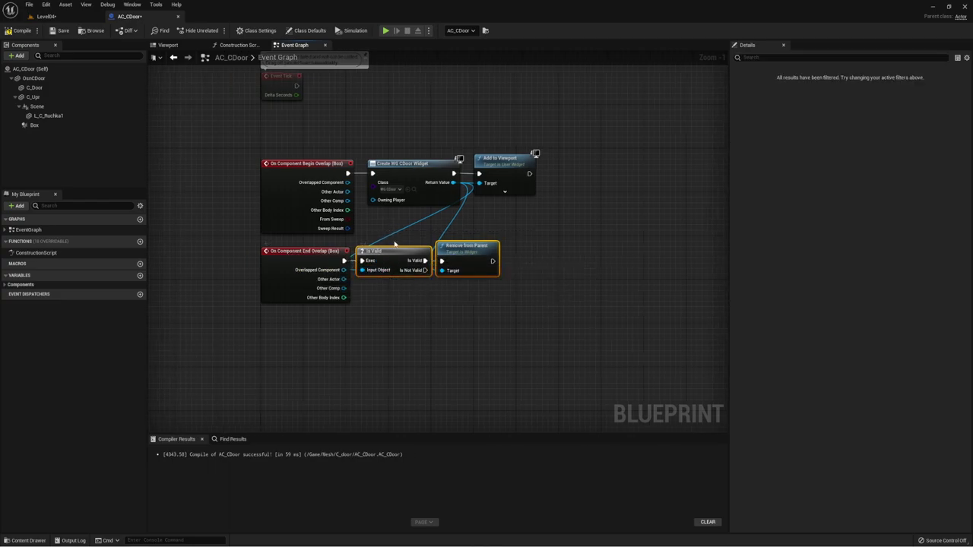
pyautogui.moveTo(386, 251); pyautogui.dragTo(519, 297)
pyautogui.scroll(-1, 399, 265)
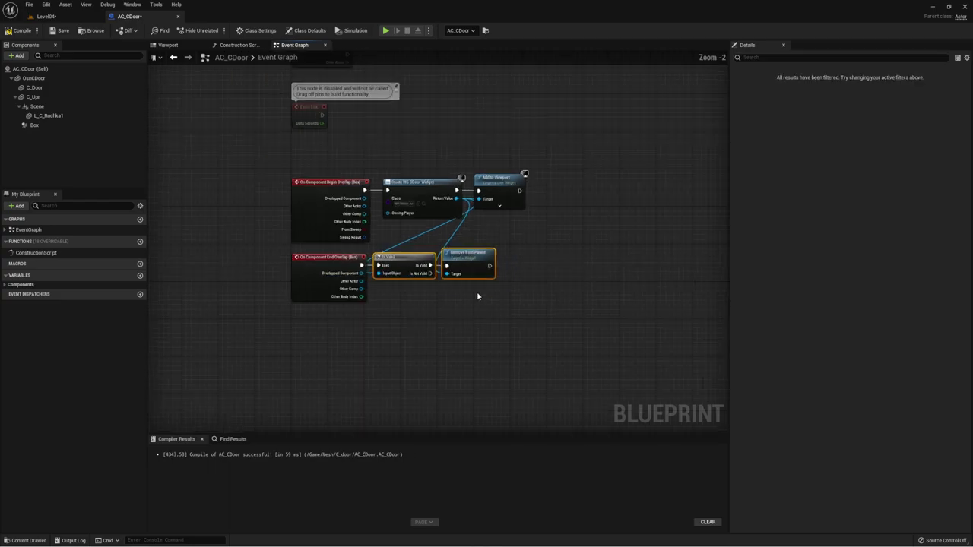
pyautogui.click(385, 30)
pyautogui.press('w')
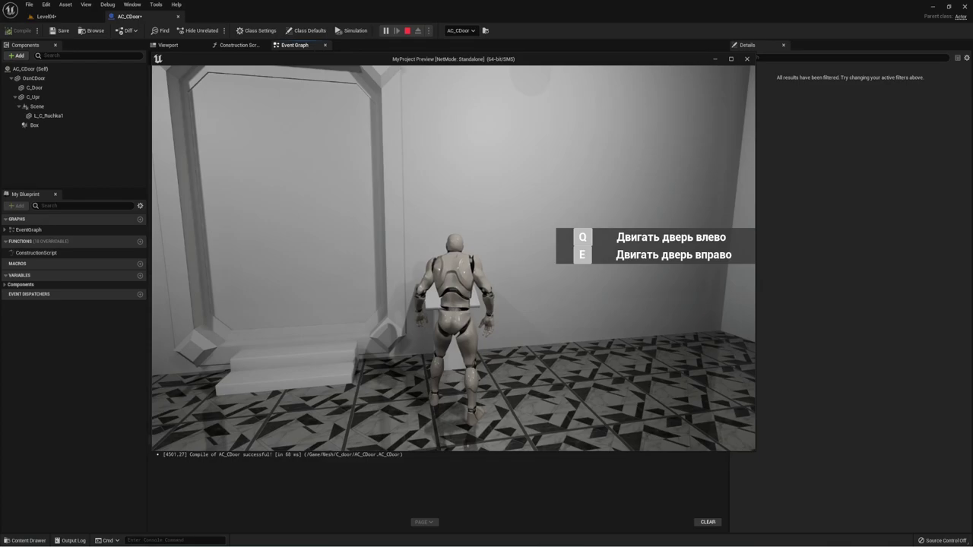
pyautogui.press('Escape')
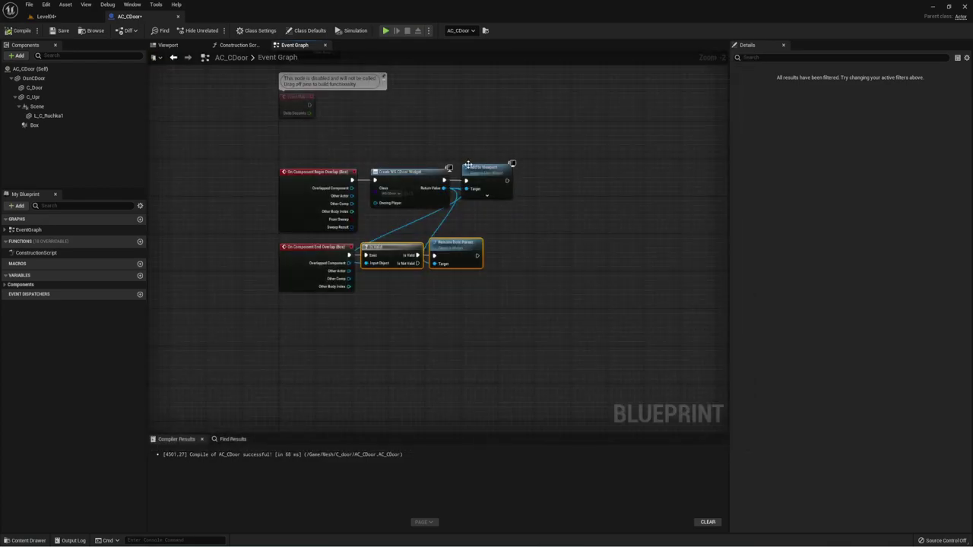
# Add a Get Player Controller node to the Event Graph
pyautogui.moveTo(509, 240); pyautogui.dragTo(424, 221, button='right')
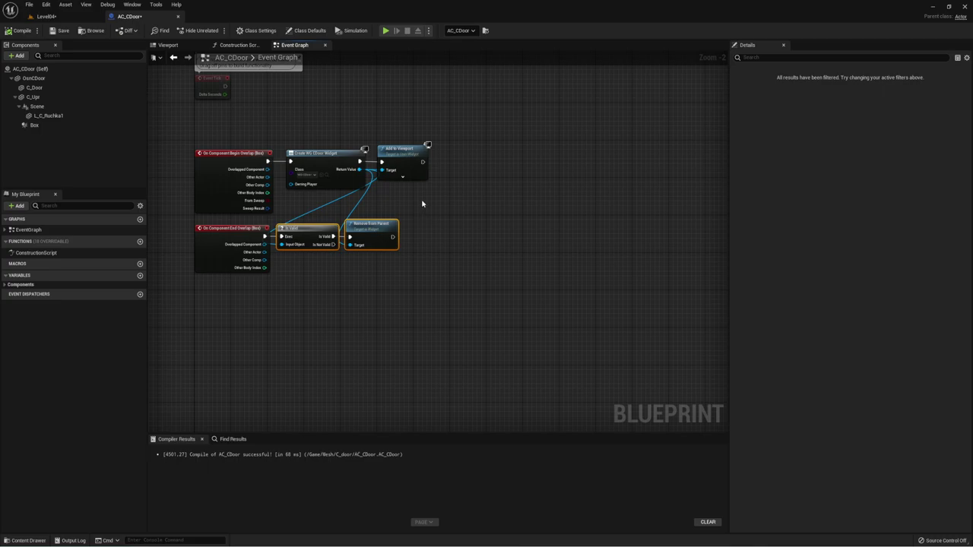
pyautogui.rightClick(422, 203)
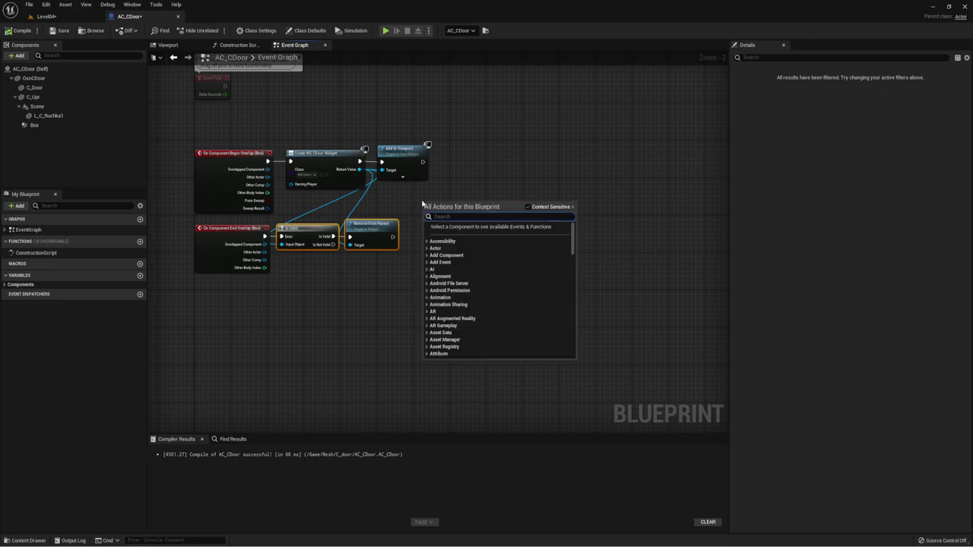
pyautogui.write('get pla')
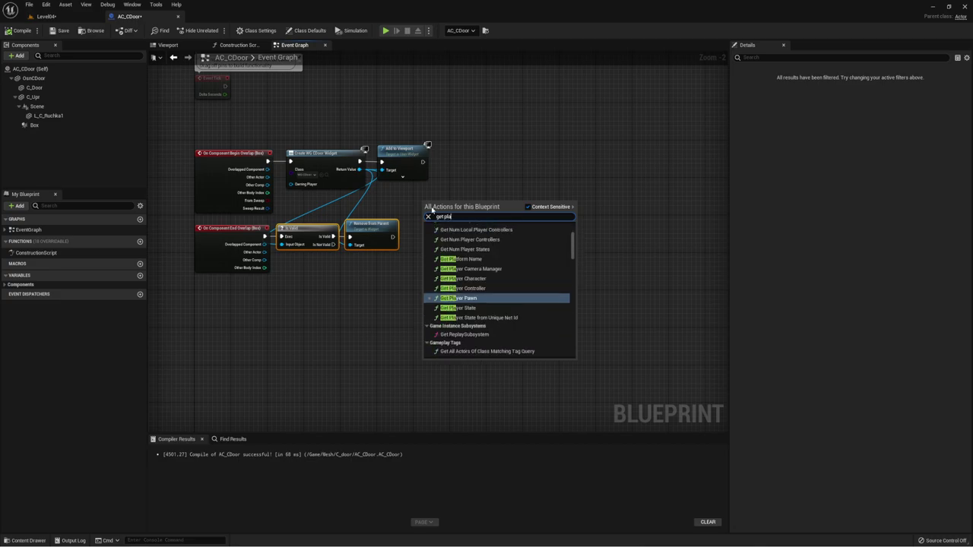
pyautogui.click(463, 288)
pyautogui.moveTo(469, 205)
pyautogui.mouseDown()
pyautogui.moveTo(446, 200)
pyautogui.moveTo(464, 210)
pyautogui.moveTo(480, 157)
pyautogui.mouseUp()
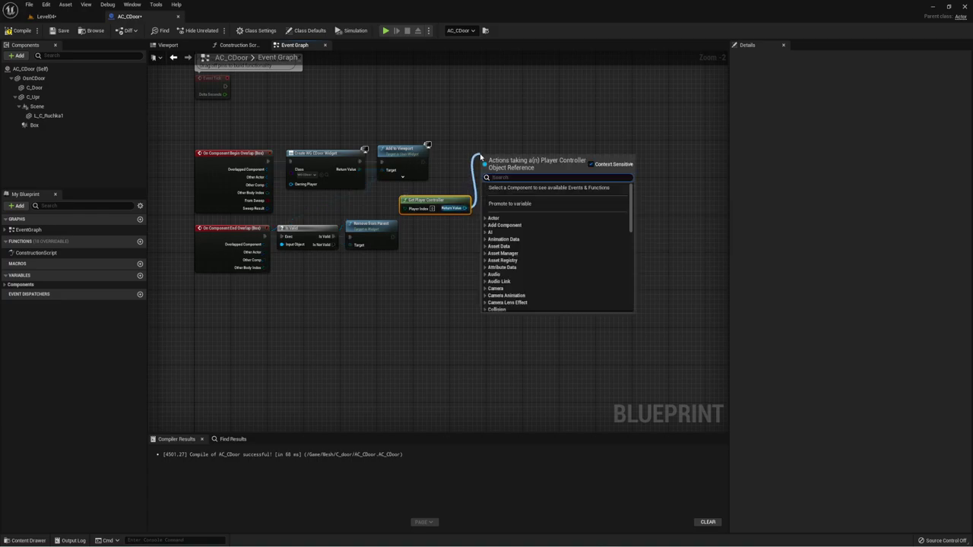
# Add an Enable Input node fed by Get Player Controller, running after Add to Viewport
pyautogui.write('ena')
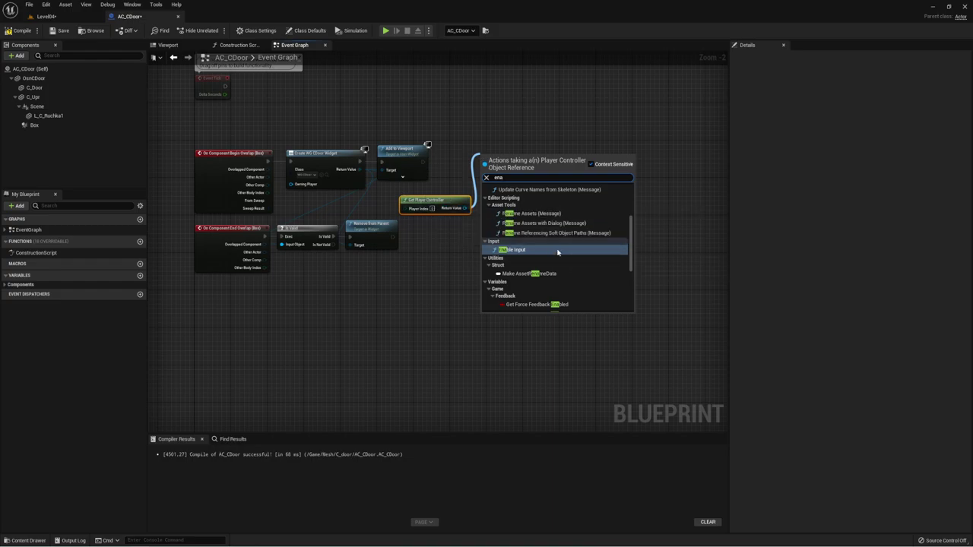
pyautogui.click(518, 250)
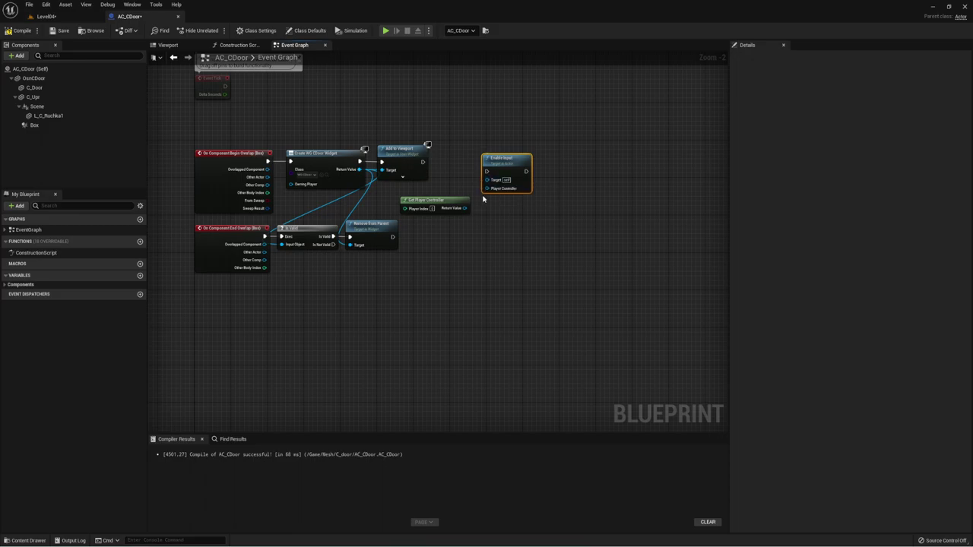
pyautogui.moveTo(487, 187); pyautogui.dragTo(465, 207)
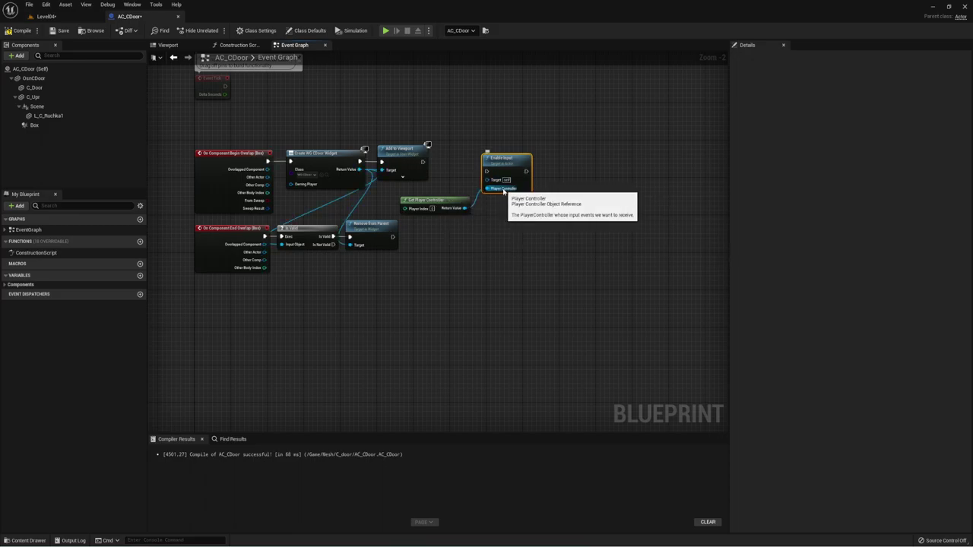
pyautogui.moveTo(486, 171); pyautogui.dragTo(423, 162)
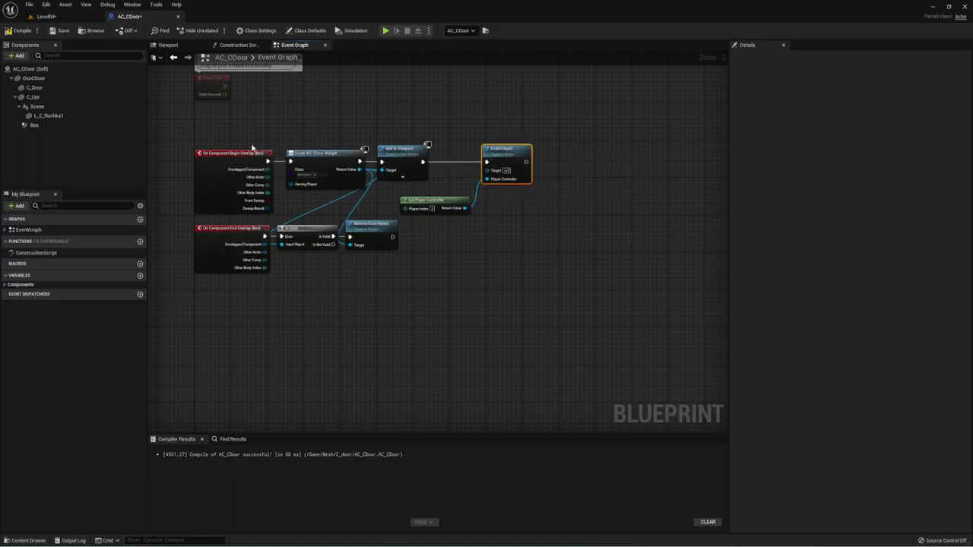
pyautogui.click(220, 163)
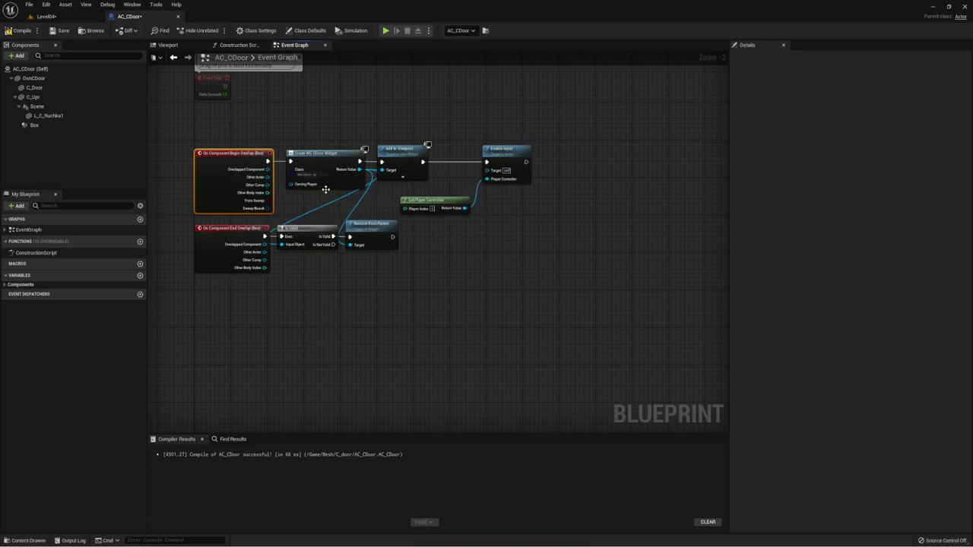
pyautogui.moveTo(465, 125); pyautogui.dragTo(533, 216)
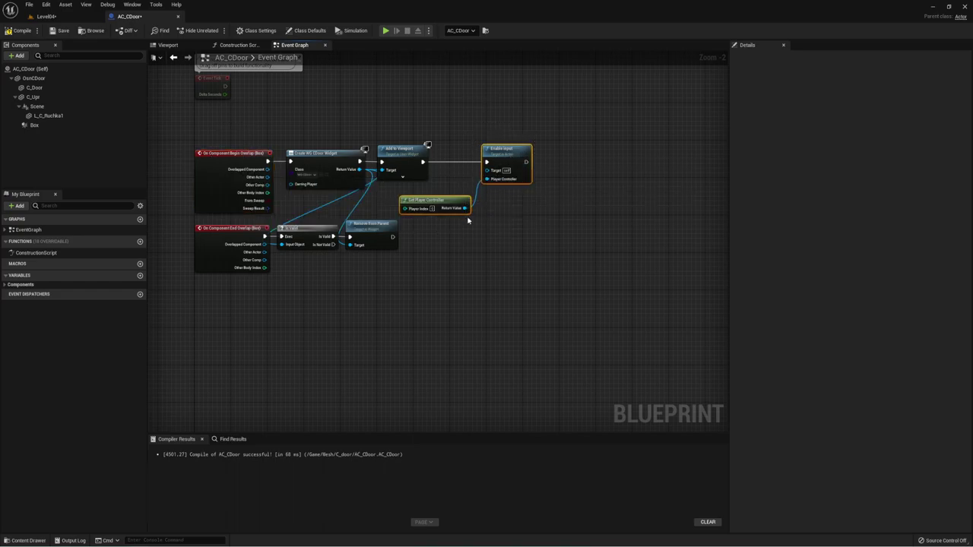
pyautogui.moveTo(464, 207); pyautogui.dragTo(469, 244)
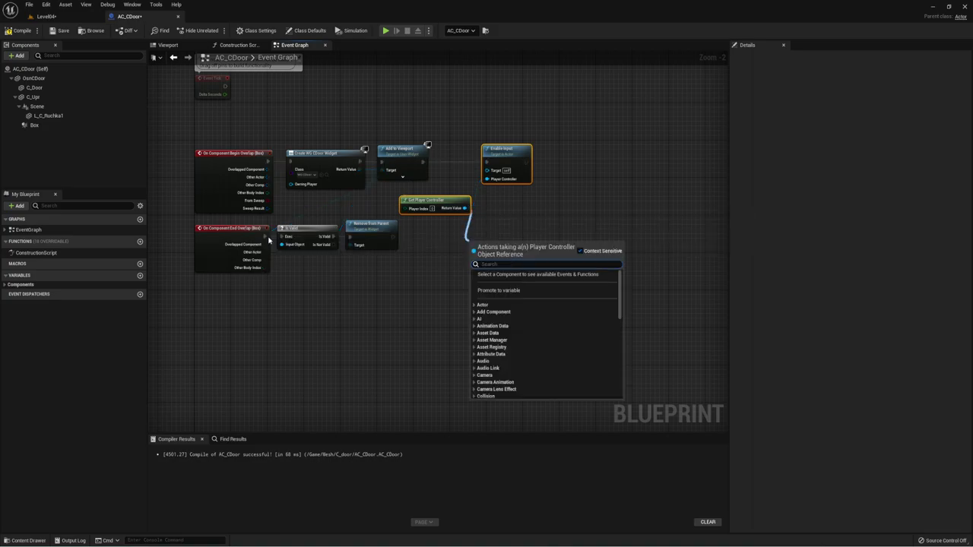
# Add a Disable Input node from the Get Player Controller output
pyautogui.click(481, 224)
pyautogui.moveTo(464, 208); pyautogui.dragTo(478, 248)
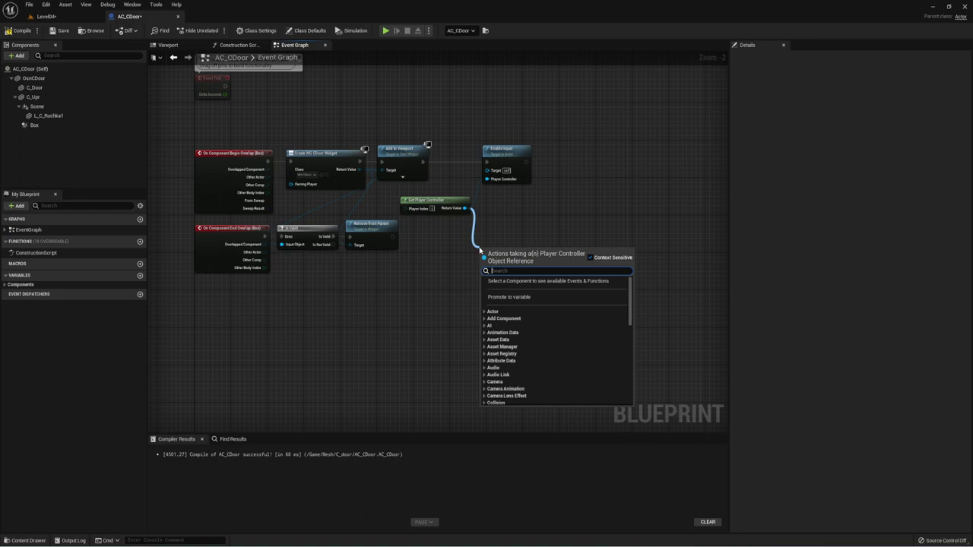
pyautogui.write('Di')
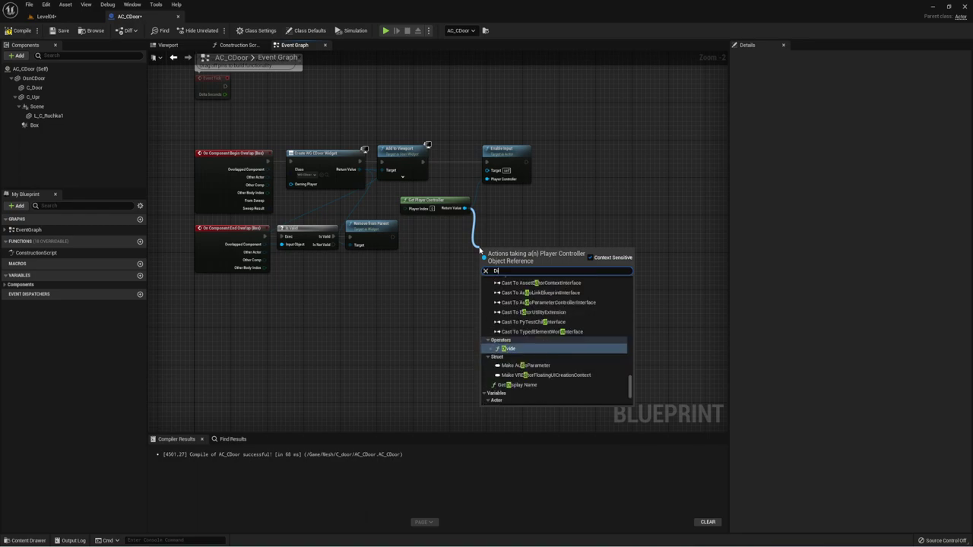
pyautogui.write('s')
pyautogui.click(515, 343)
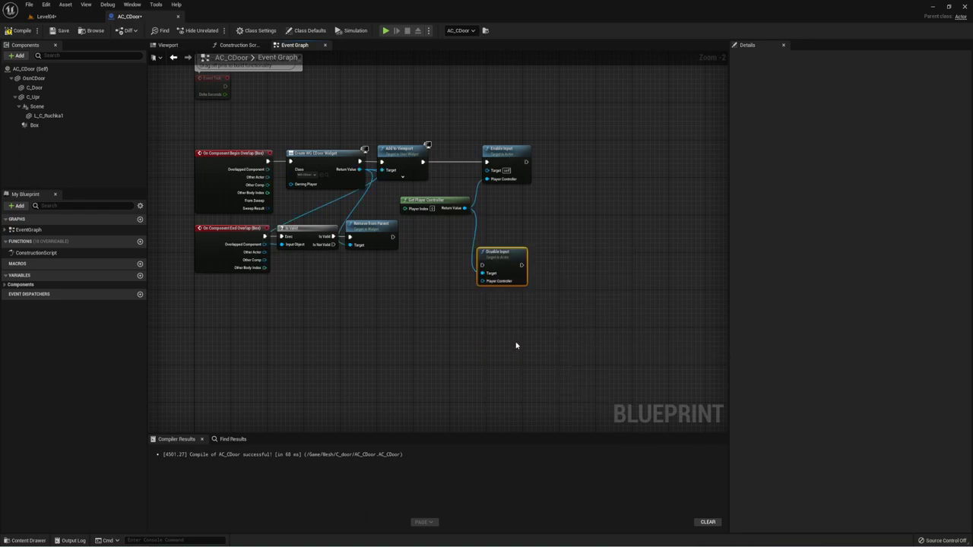
# Wire the controller into Disable Input's Player Controller pin and run it after Remove from Parent
pyautogui.keyDown('alt'); pyautogui.click(482, 272); pyautogui.keyUp('alt')
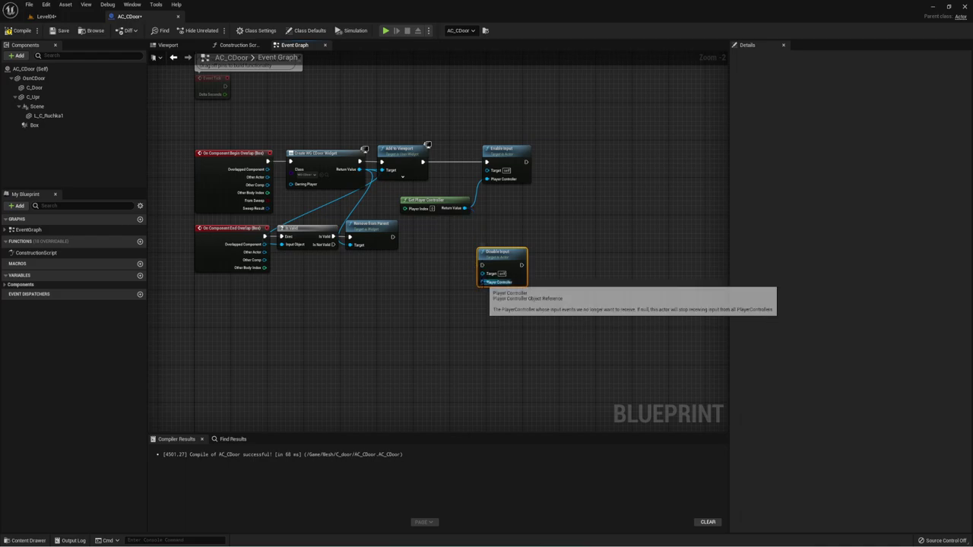
pyautogui.moveTo(482, 282); pyautogui.dragTo(464, 208)
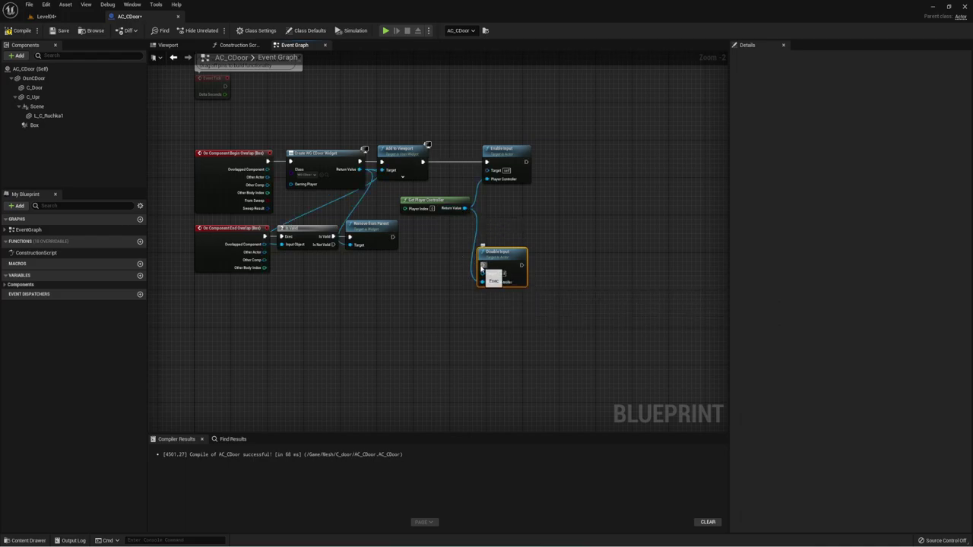
pyautogui.moveTo(481, 265); pyautogui.dragTo(392, 237)
pyautogui.moveTo(503, 256); pyautogui.dragTo(508, 228)
pyautogui.moveTo(363, 276); pyautogui.dragTo(438, 242, button='right')
pyautogui.scroll(-3, 438, 242)
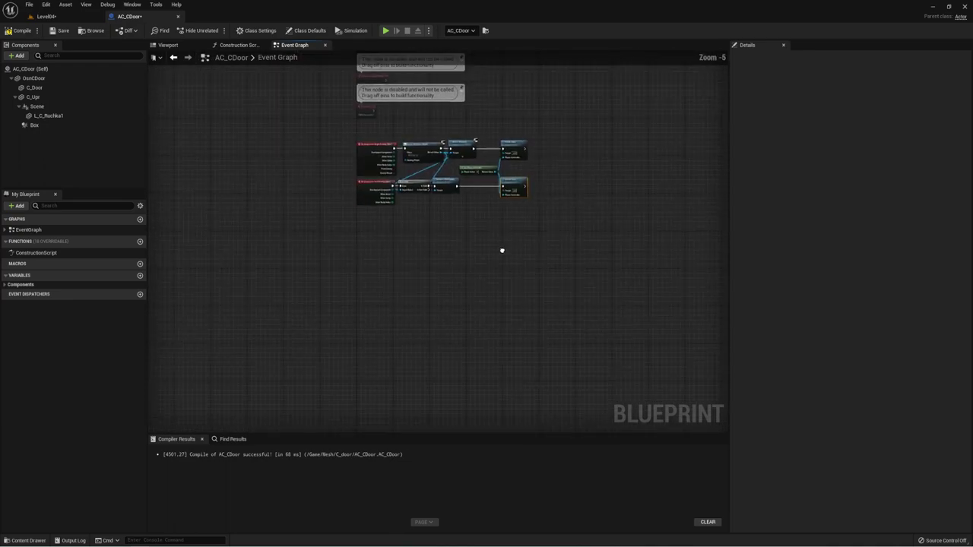
pyautogui.scroll(4, 406, 256)
# Add a Q keyboard event node via the 'q key' search and position it in open space
pyautogui.rightClick(257, 225)
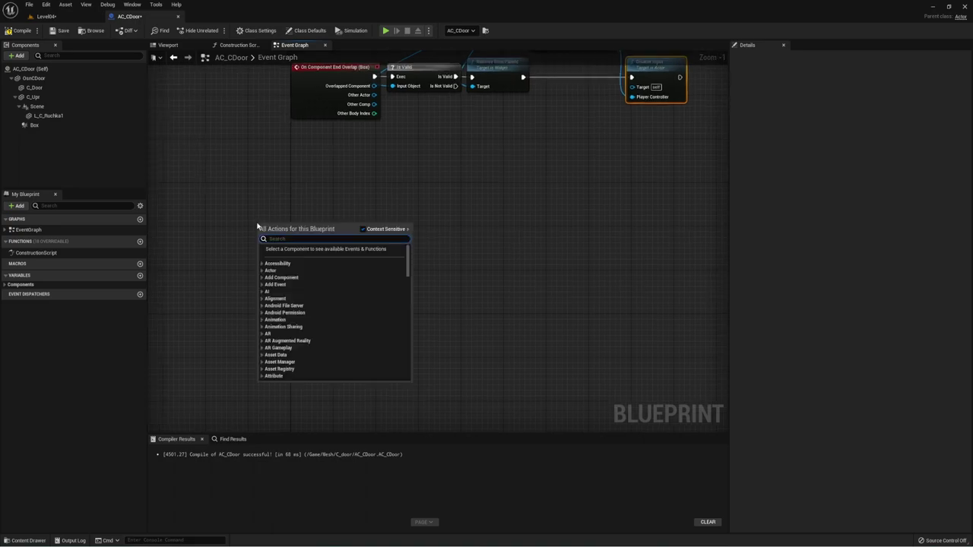
pyautogui.write('q')
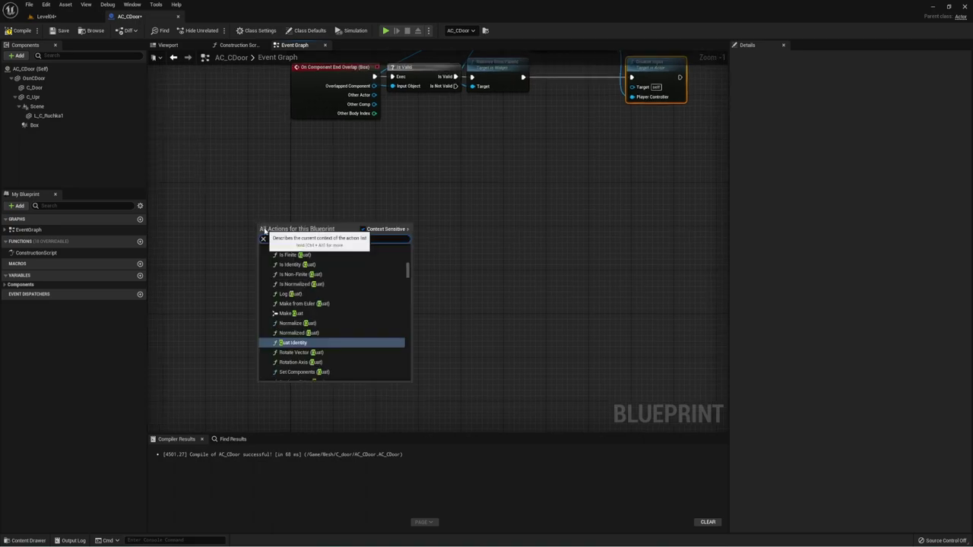
pyautogui.write(' key')
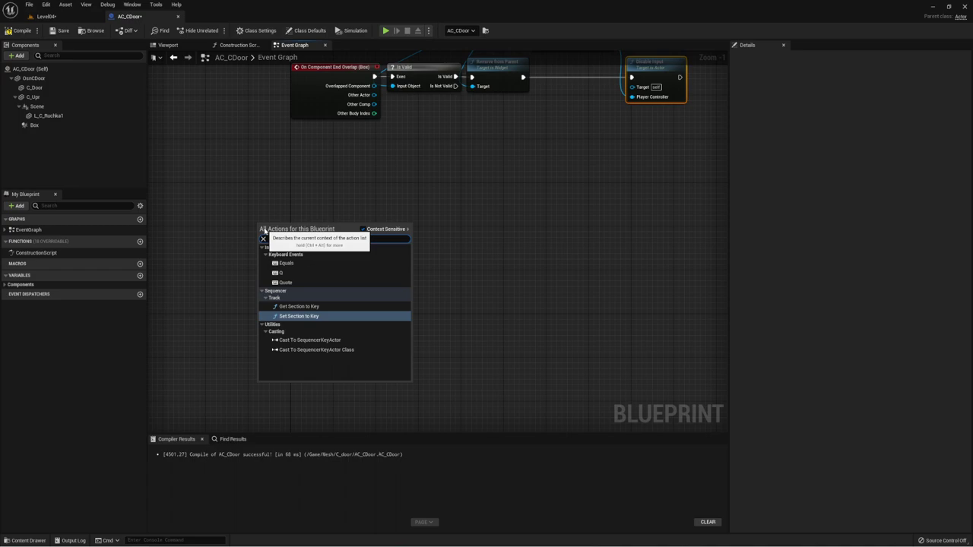
pyautogui.click(312, 273)
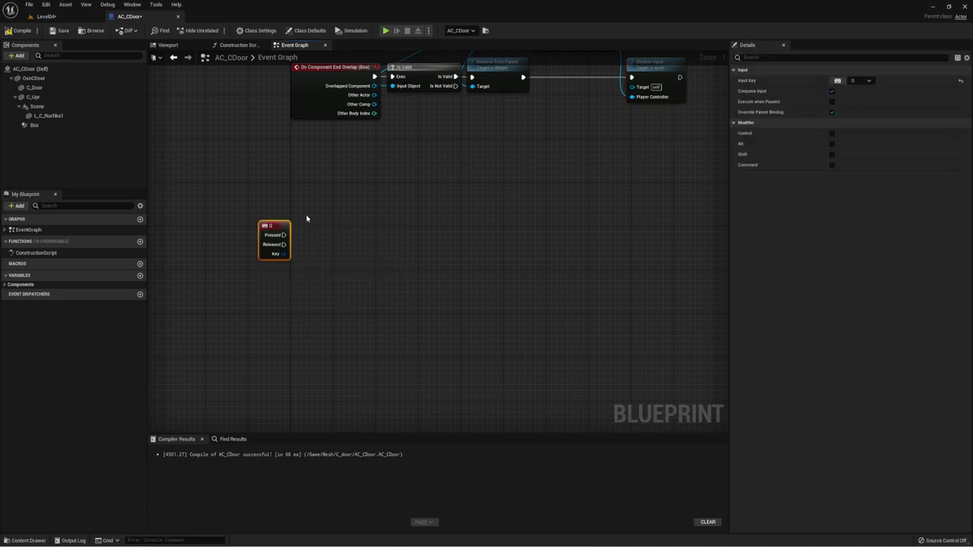
pyautogui.moveTo(306, 219); pyautogui.dragTo(280, 190, button='right')
pyautogui.moveTo(251, 197); pyautogui.dragTo(257, 225)
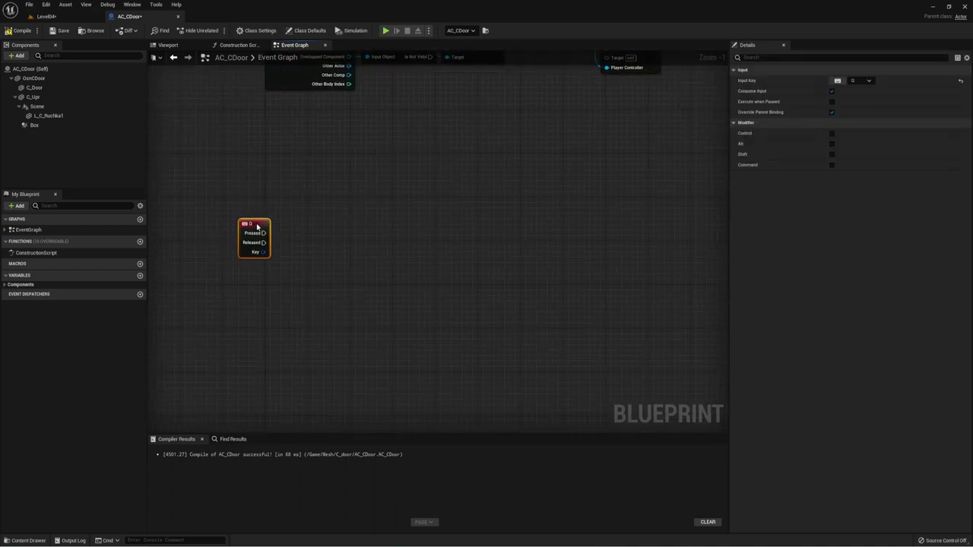
pyautogui.moveTo(410, 250)
pyautogui.mouseDown(button='right')
pyautogui.moveTo(382, 210)
pyautogui.moveTo(374, 214)
pyautogui.mouseUp(button='right')
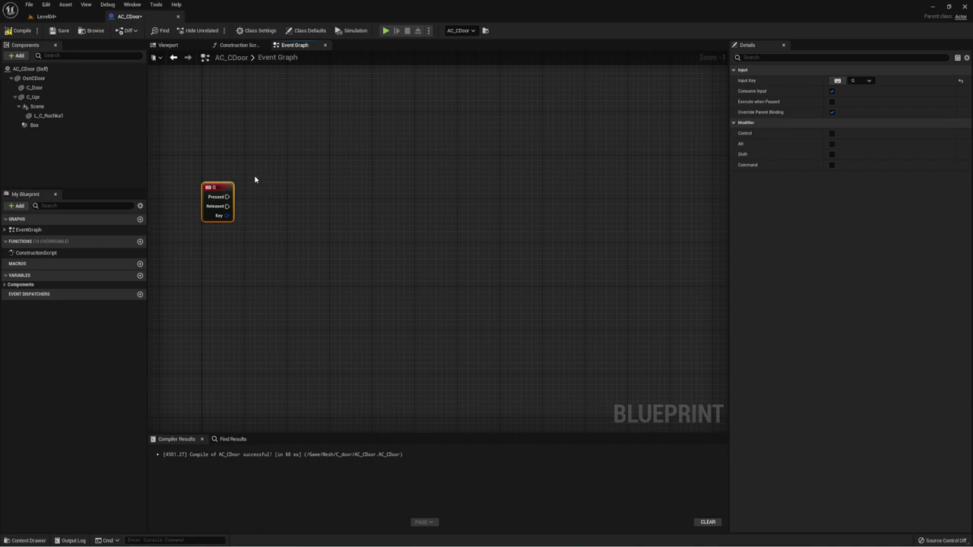
# Drive a Set Timer by Event from Q's Pressed output, with Time 0.05 and Looping enabled
pyautogui.moveTo(246, 192); pyautogui.dragTo(276, 191, button='right')
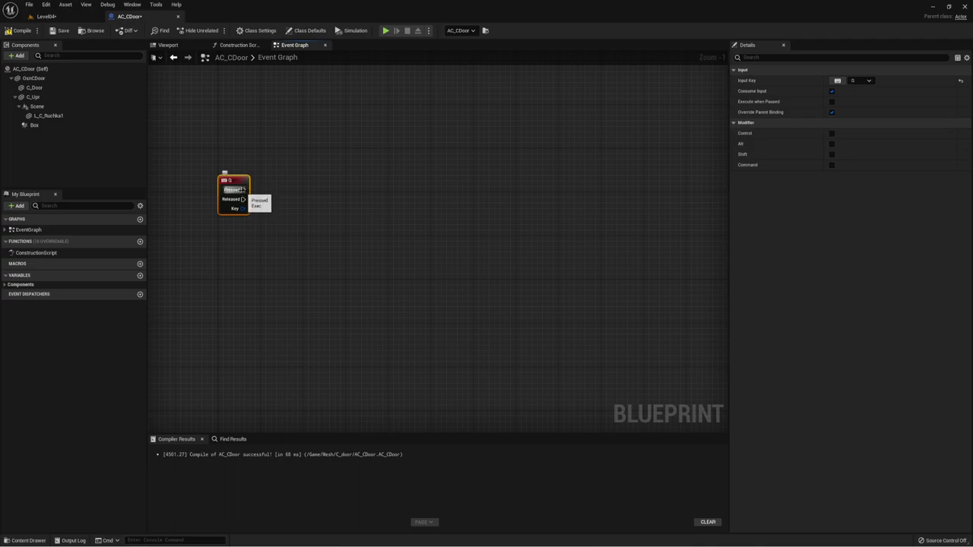
pyautogui.moveTo(243, 189); pyautogui.dragTo(360, 188)
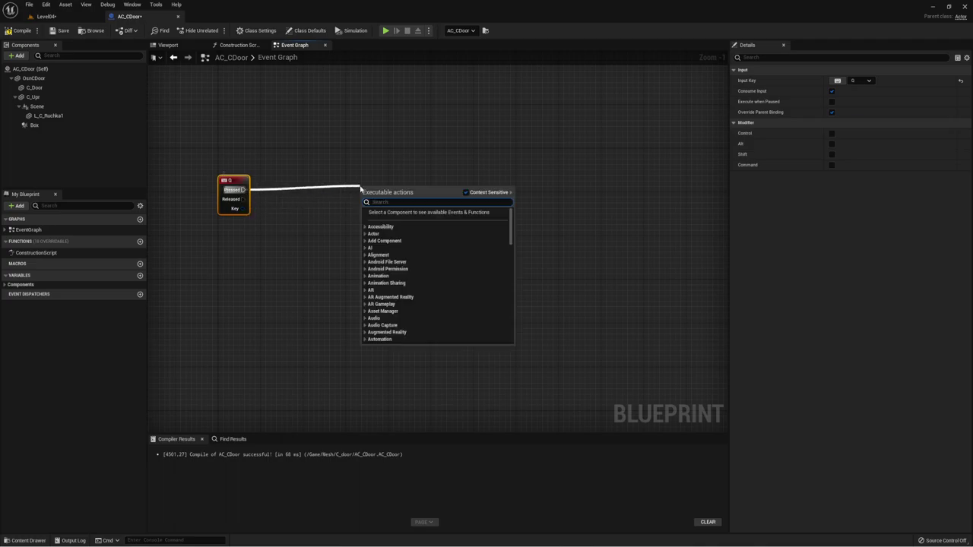
pyautogui.write('set timer')
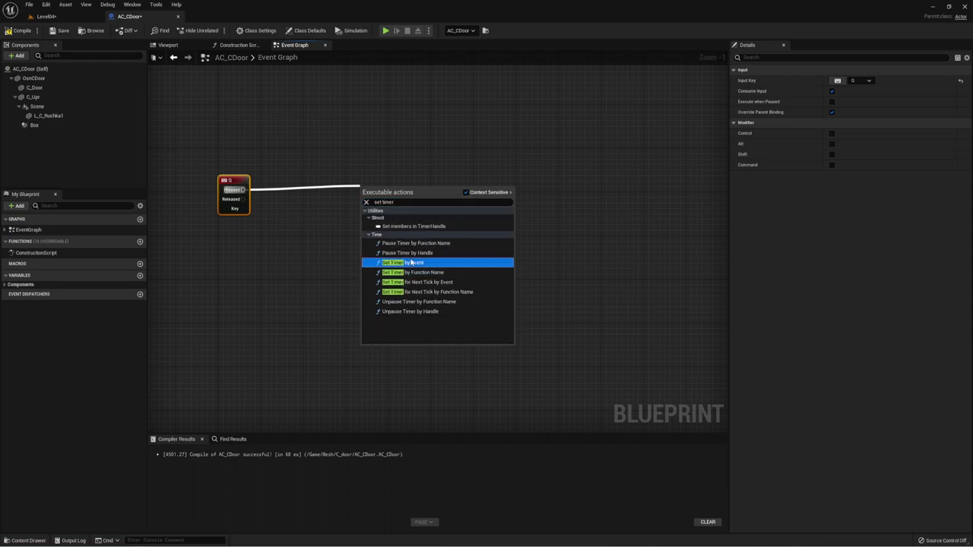
pyautogui.click(403, 265)
pyautogui.click(389, 220)
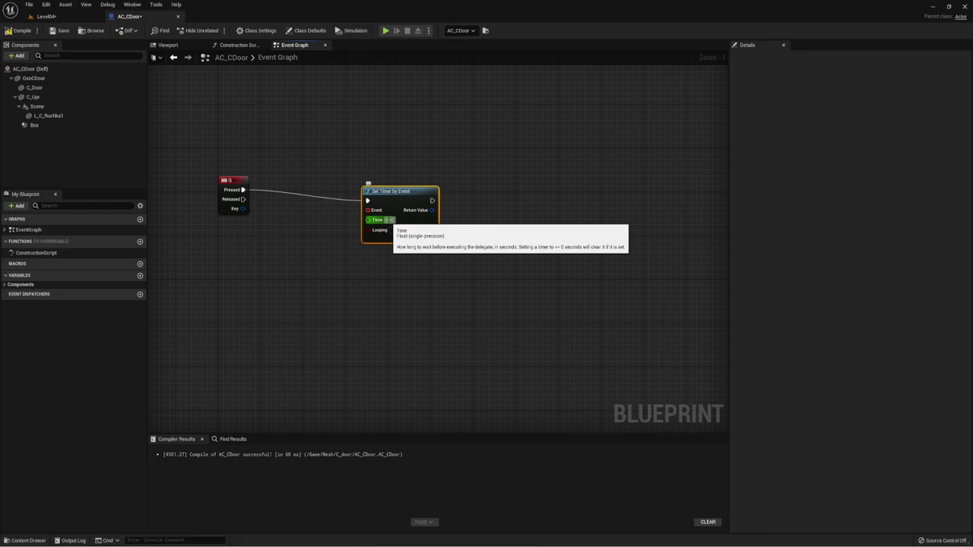
pyautogui.click(389, 220)
pyautogui.click(408, 256)
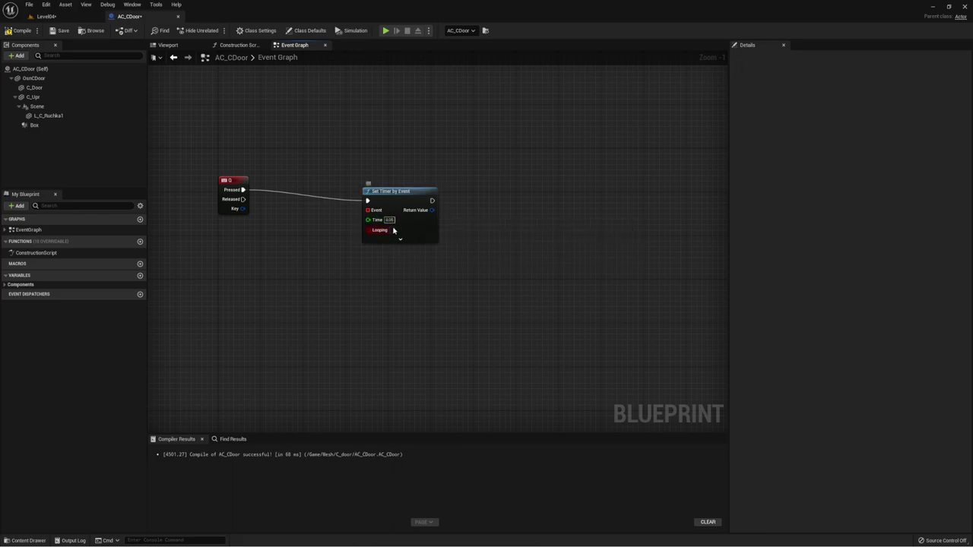
pyautogui.moveTo(406, 190); pyautogui.dragTo(373, 179)
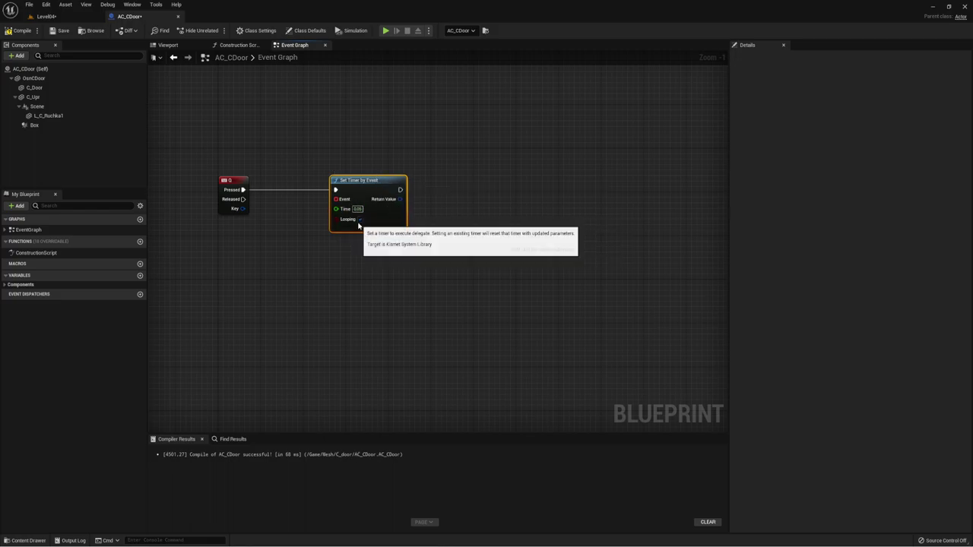
pyautogui.moveTo(409, 252); pyautogui.dragTo(460, 238, button='right')
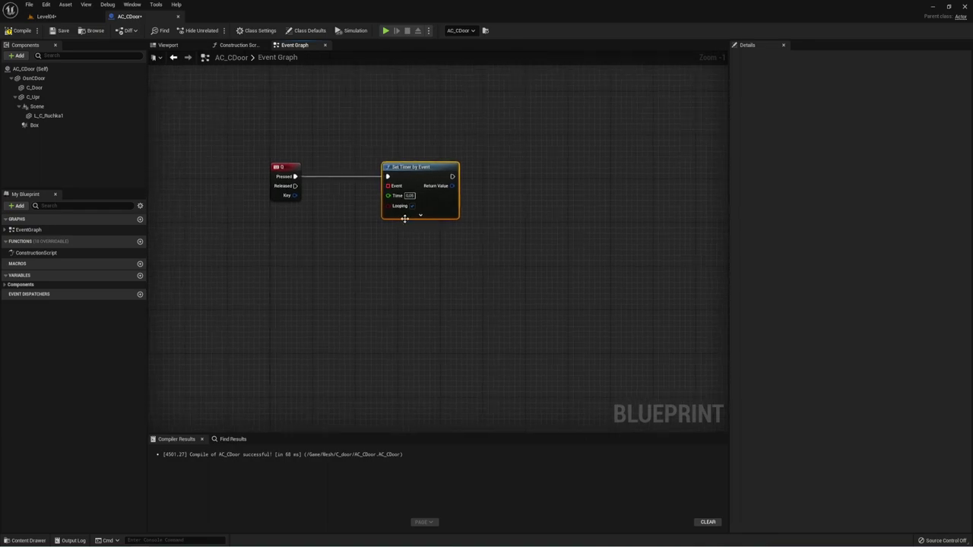
pyautogui.moveTo(453, 185); pyautogui.dragTo(500, 185)
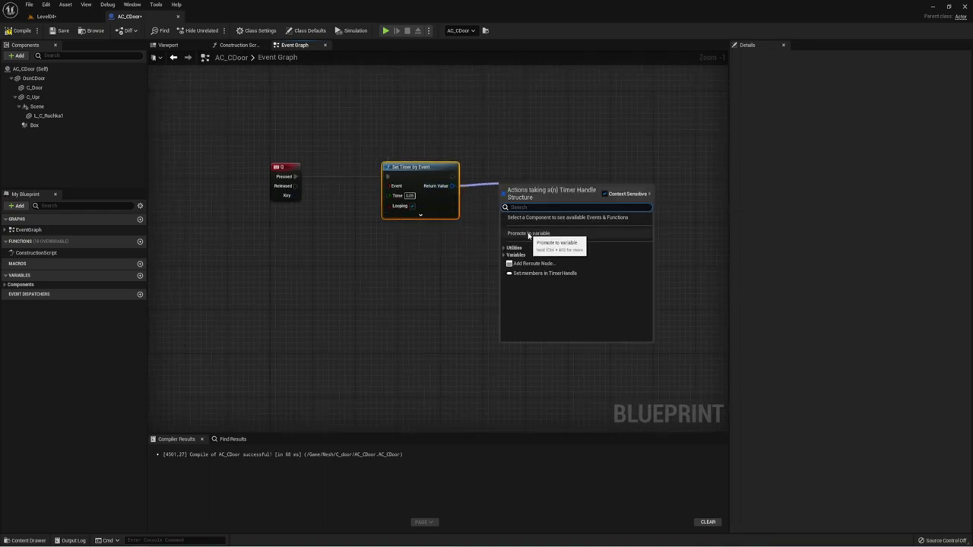
# Promote the timer's return handle to a new variable named TimerLeft
pyautogui.click(528, 233)
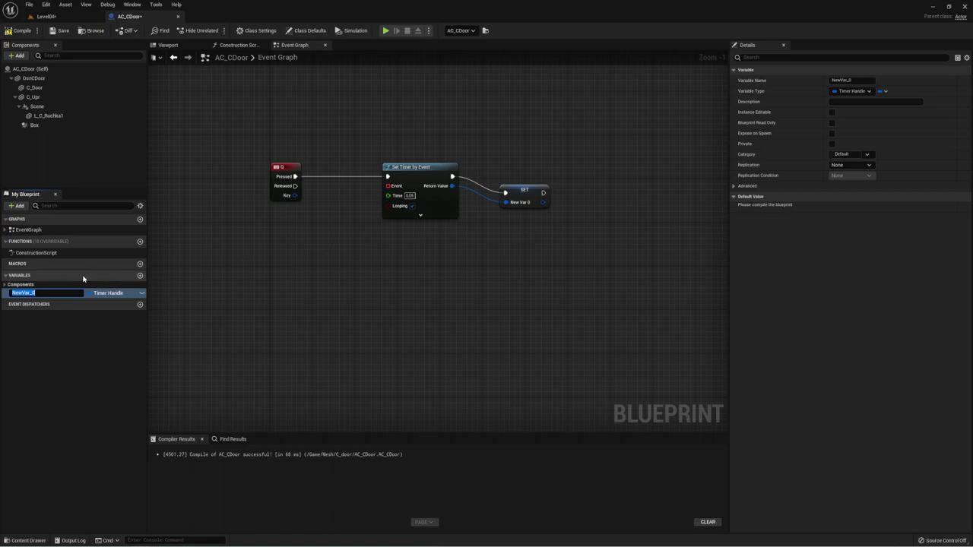
pyautogui.write('TimerLeft')
pyautogui.press('Return')
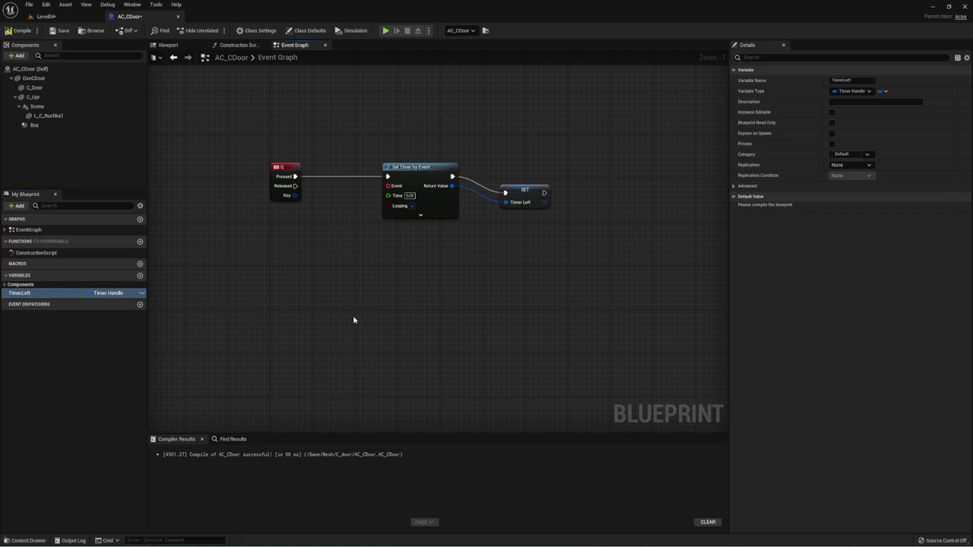
pyautogui.click(525, 192)
# Move the Set Timer by Event and SET nodes aside to the left of the Q event
pyautogui.moveTo(402, 241); pyautogui.dragTo(447, 222, button='right')
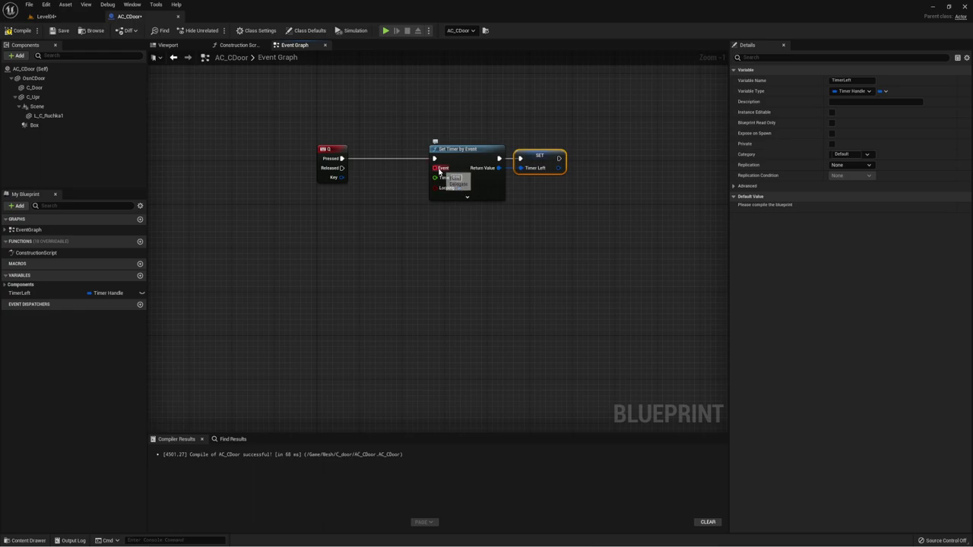
pyautogui.moveTo(434, 167); pyautogui.dragTo(348, 283)
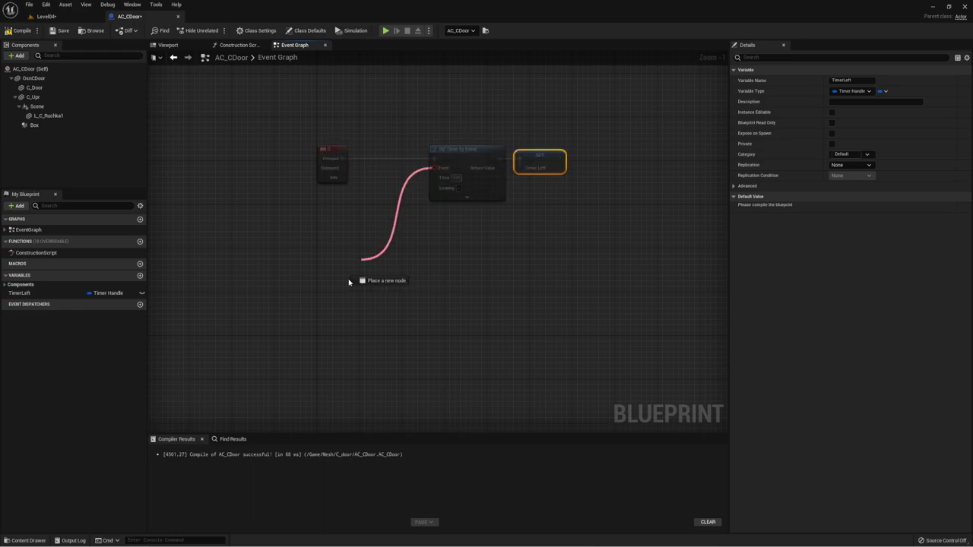
pyautogui.click(351, 220)
pyautogui.moveTo(413, 163); pyautogui.dragTo(509, 138)
pyautogui.moveTo(370, 102); pyautogui.dragTo(598, 192)
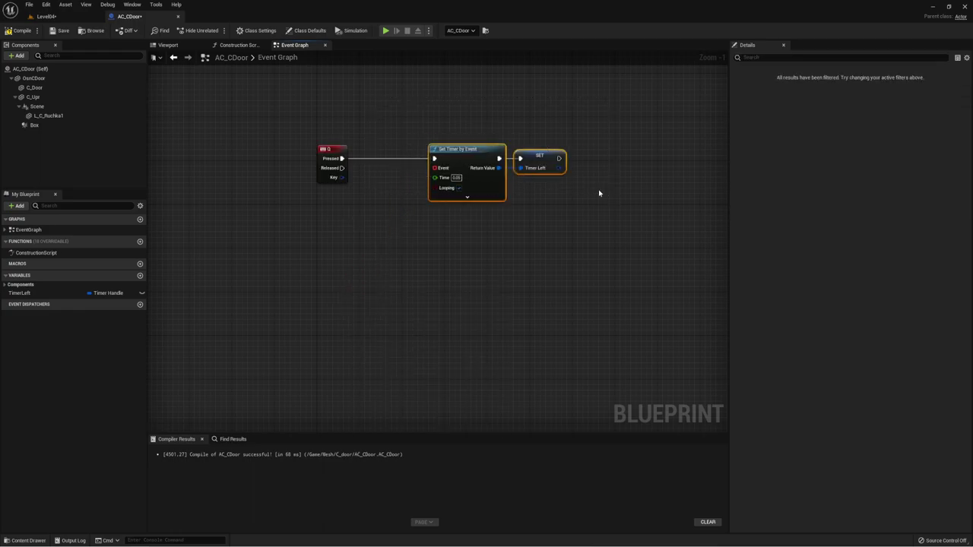
pyautogui.moveTo(464, 156)
pyautogui.mouseDown()
pyautogui.moveTo(215, 271)
pyautogui.moveTo(181, 142)
pyautogui.mouseUp()
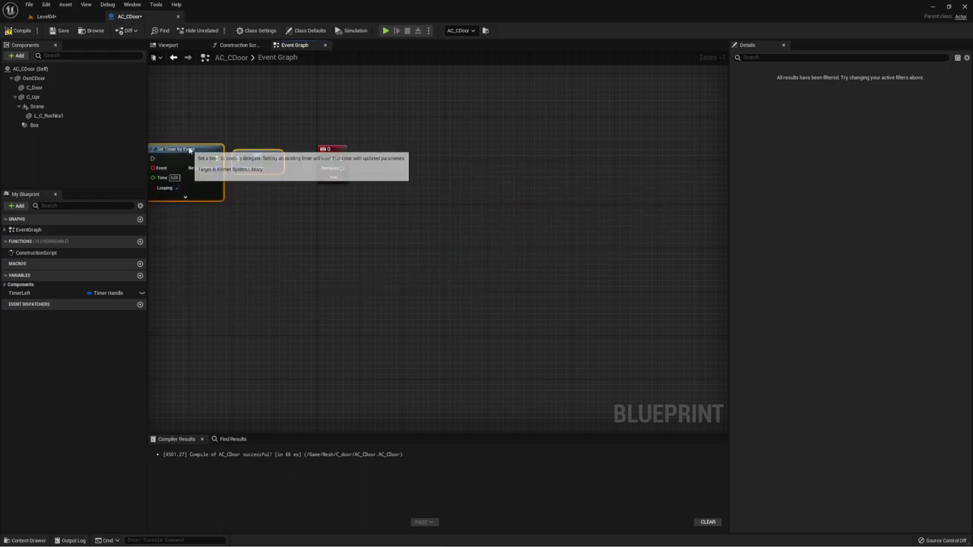
pyautogui.moveTo(365, 175)
pyautogui.mouseDown(button='right')
pyautogui.moveTo(362, 206)
pyautogui.moveTo(264, 218)
pyautogui.mouseUp(button='right')
pyautogui.click(336, 185)
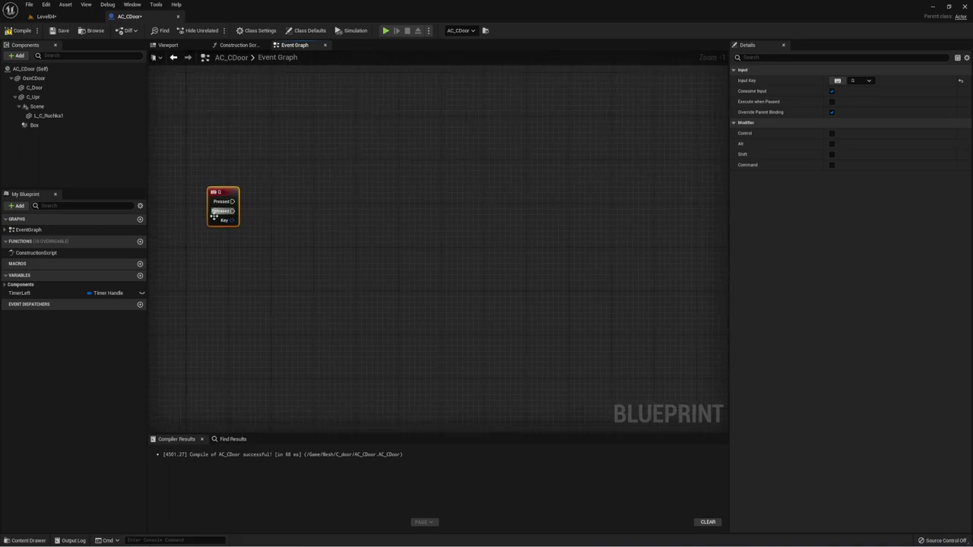
# Add a C_Door reference with an Add Relative Location node triggered by Q Pressed
pyautogui.moveTo(34, 87)
pyautogui.mouseDown()
pyautogui.moveTo(261, 227)
pyautogui.moveTo(231, 256)
pyautogui.moveTo(320, 196)
pyautogui.mouseUp()
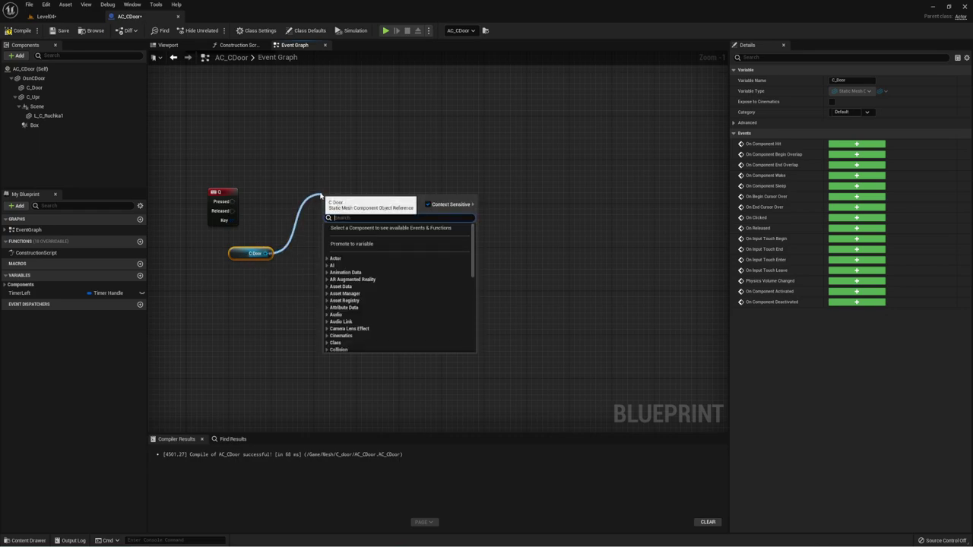
pyautogui.write('add')
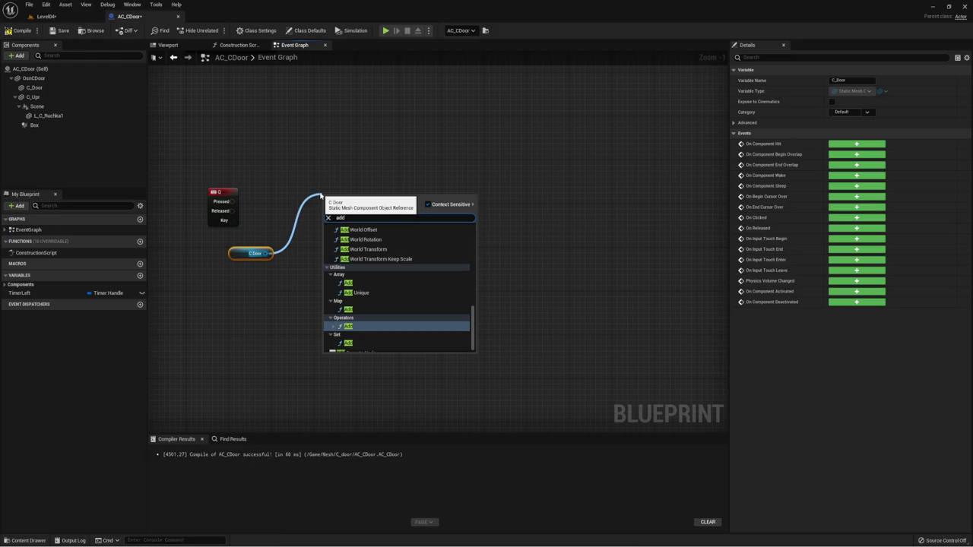
pyautogui.scroll(2, 349, 247)
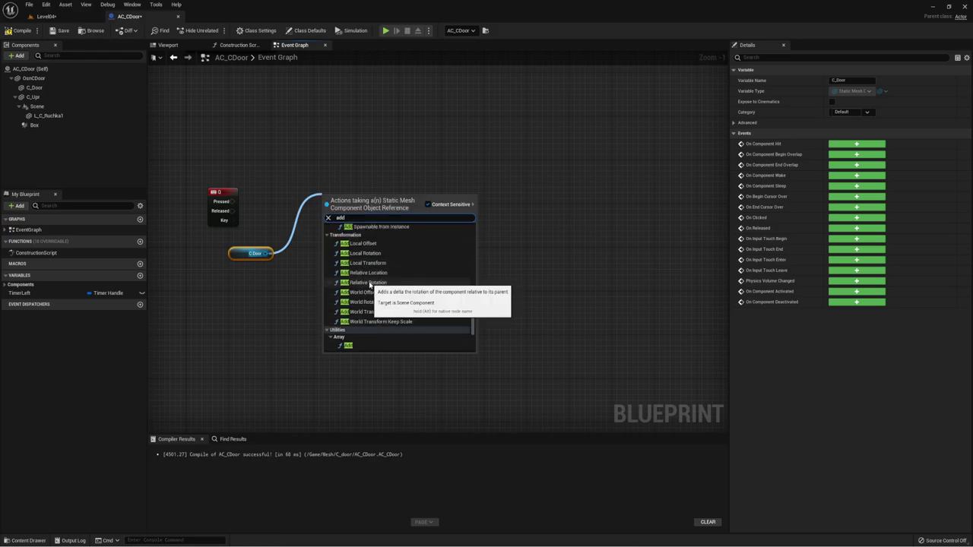
pyautogui.click(367, 273)
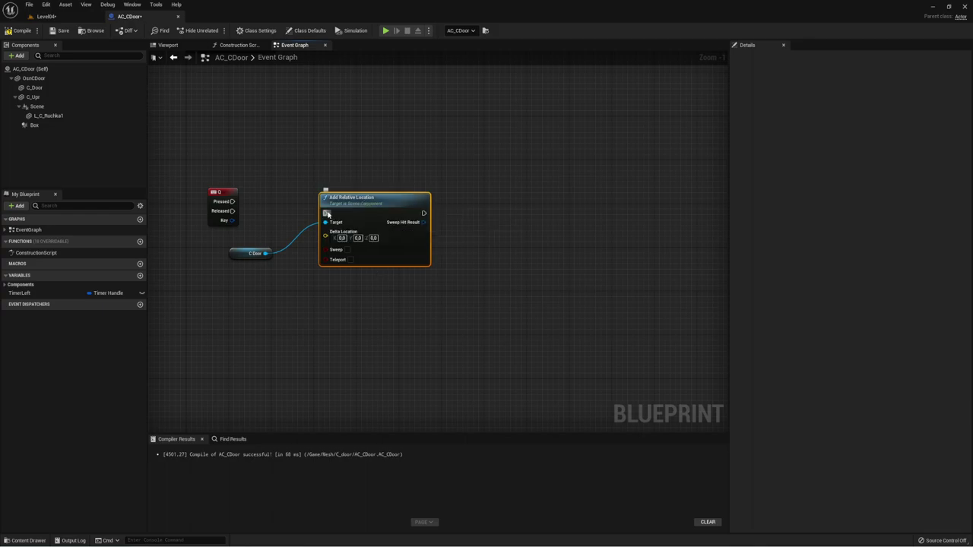
pyautogui.moveTo(327, 214); pyautogui.dragTo(233, 202)
pyautogui.moveTo(362, 206); pyautogui.dragTo(361, 196)
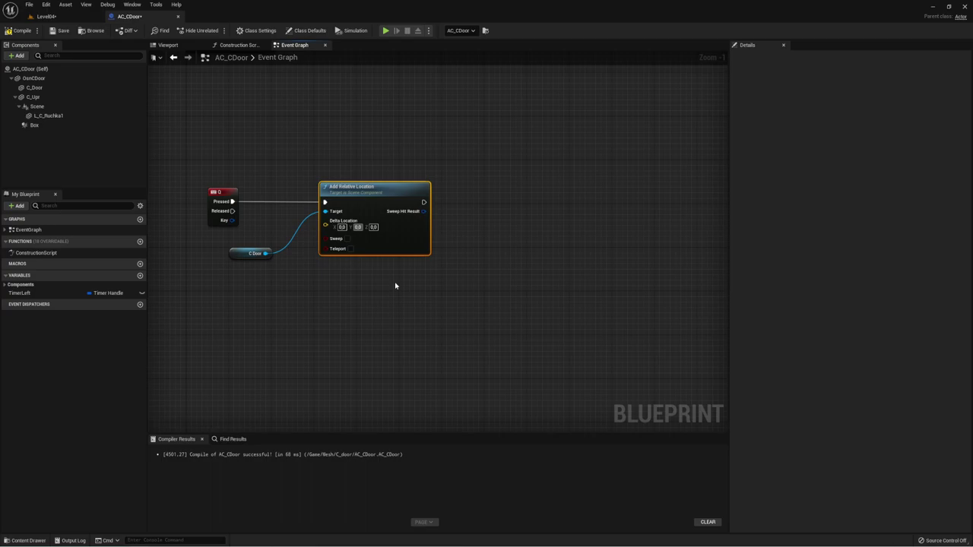
# Set Add Relative Location's Delta Location Y to 50 and compile the blueprint
pyautogui.click(357, 227)
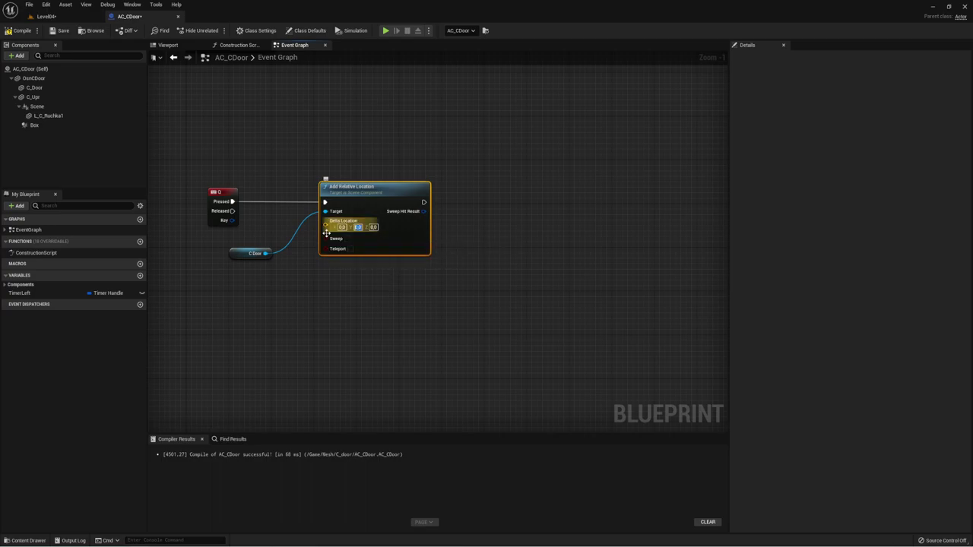
pyautogui.click(173, 46)
pyautogui.click(417, 169)
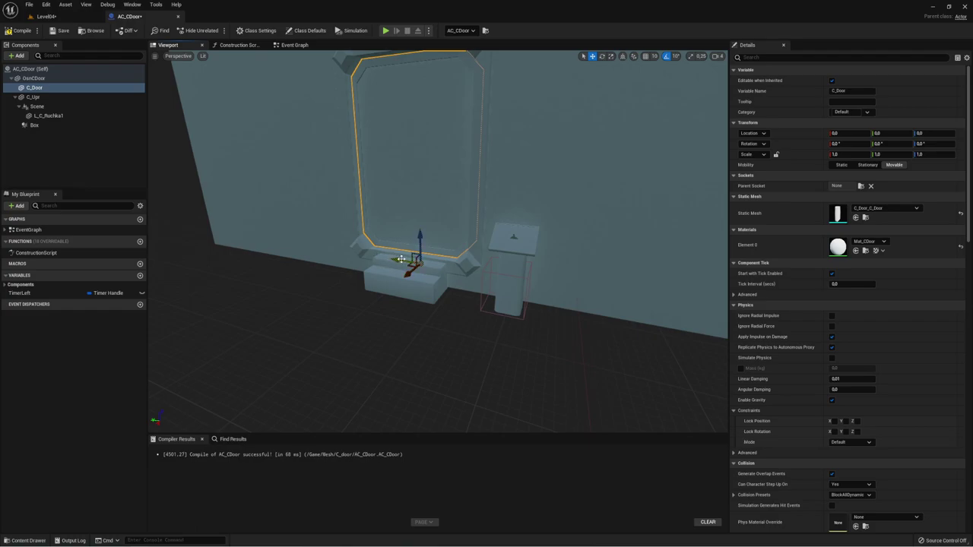
pyautogui.click(302, 45)
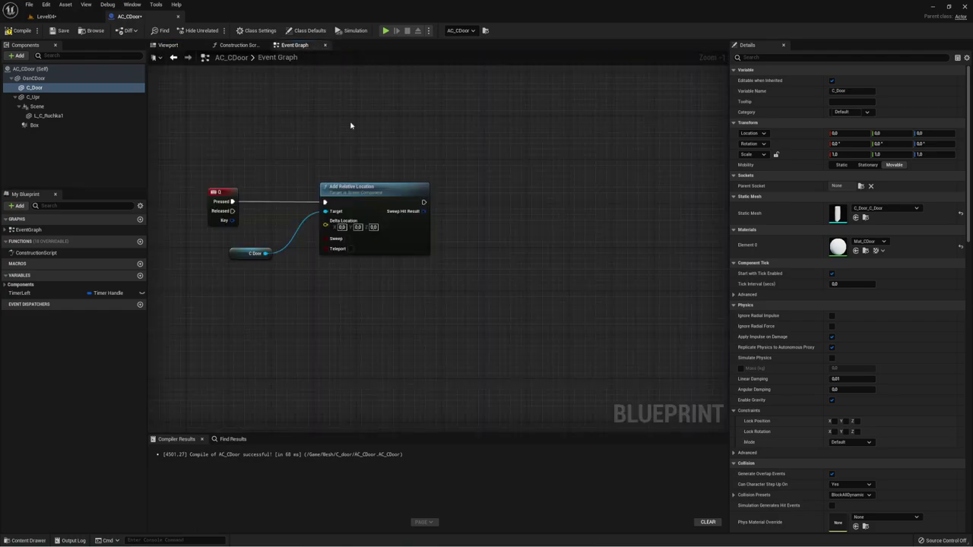
pyautogui.click(357, 227)
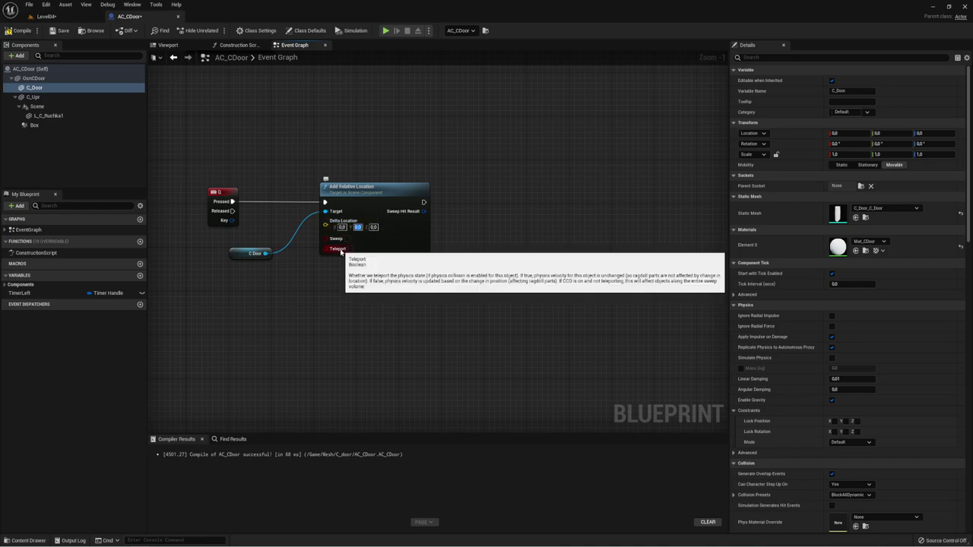
pyautogui.write('50')
pyautogui.press('Return')
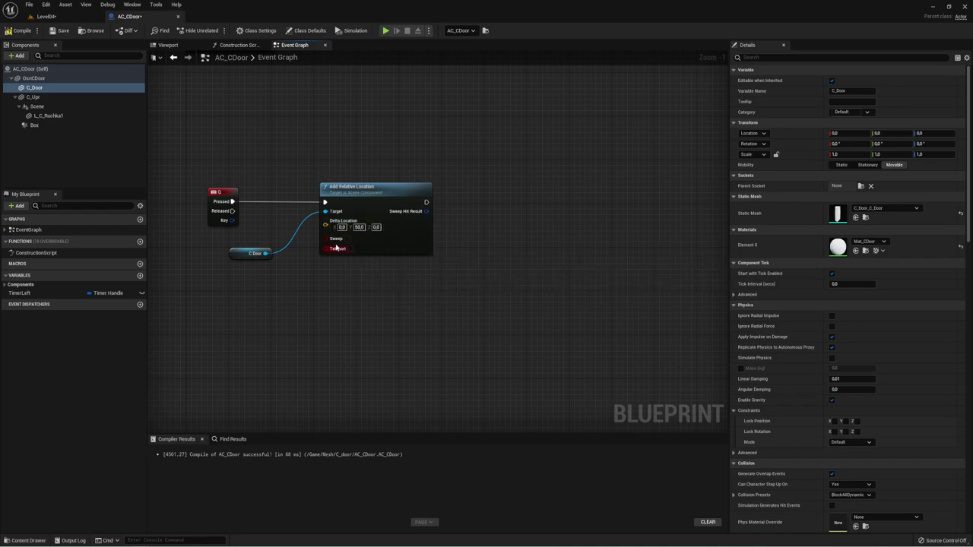
pyautogui.click(18, 30)
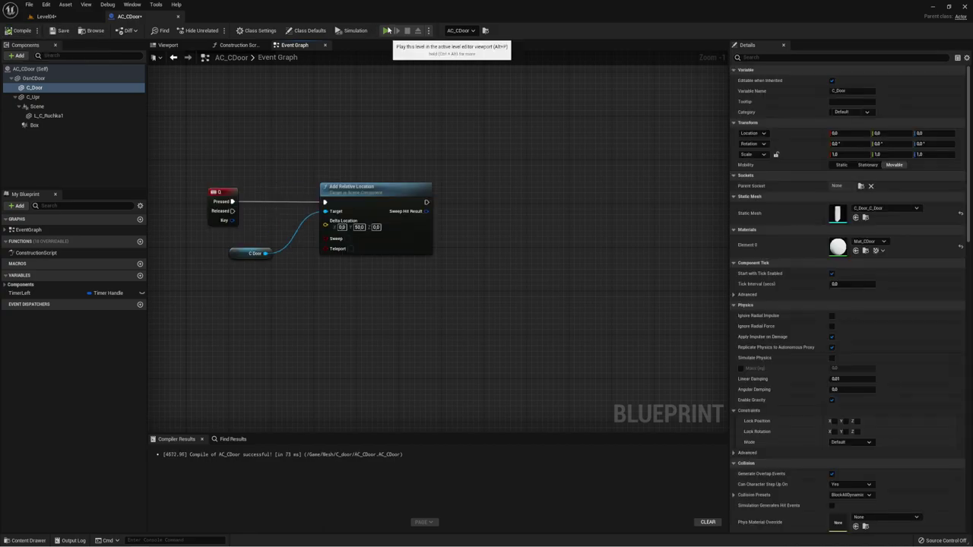
pyautogui.click(385, 31)
pyautogui.press('w')
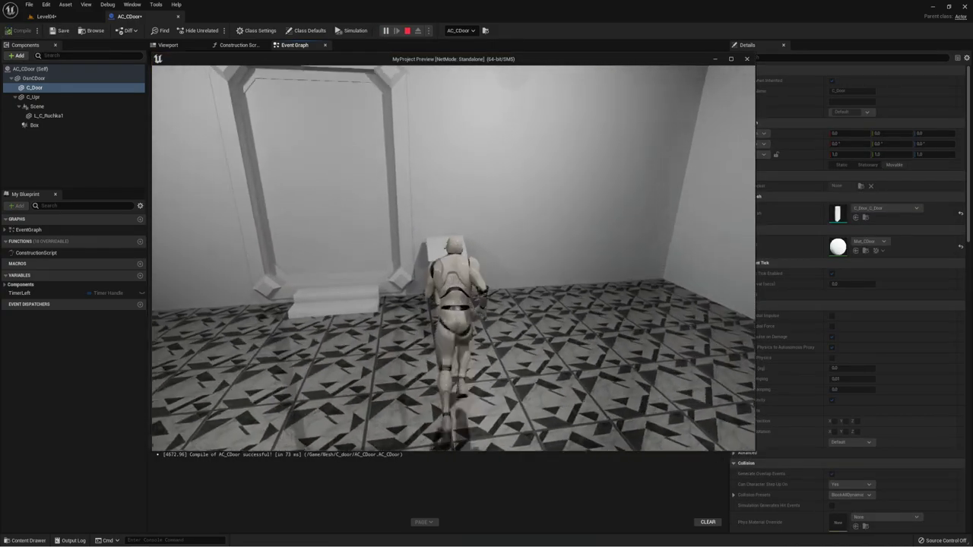
pyautogui.press('q')
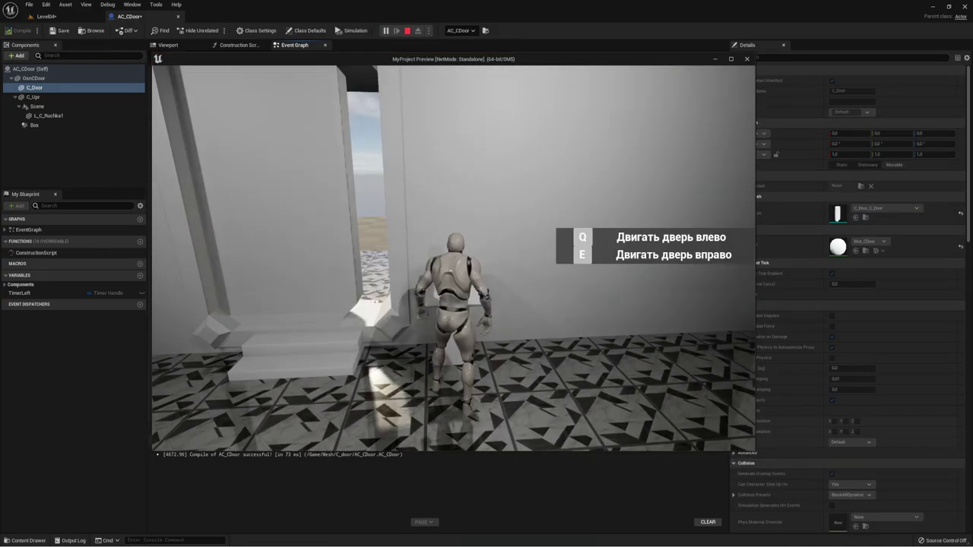
pyautogui.press('q')
pyautogui.press('q')
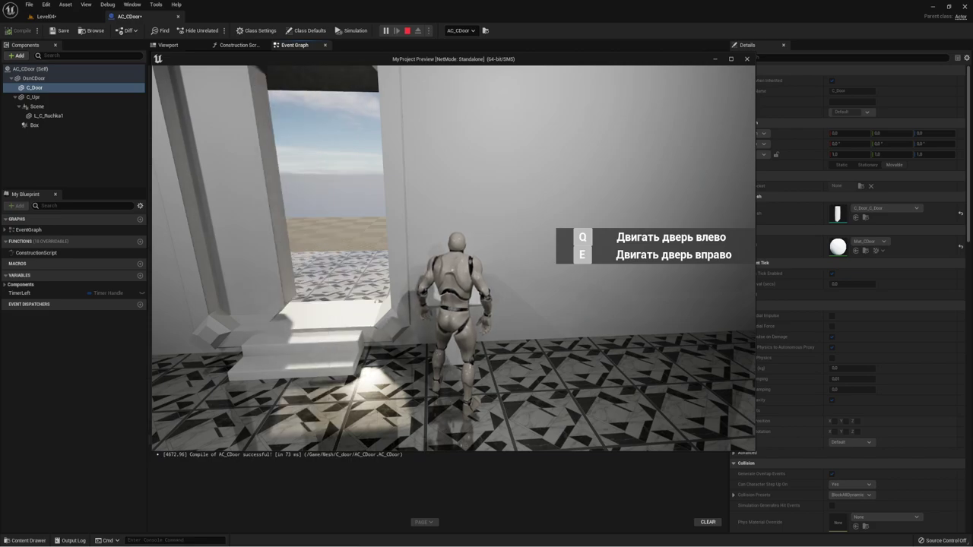
pyautogui.press('q')
pyautogui.press('q')
pyautogui.press('Escape')
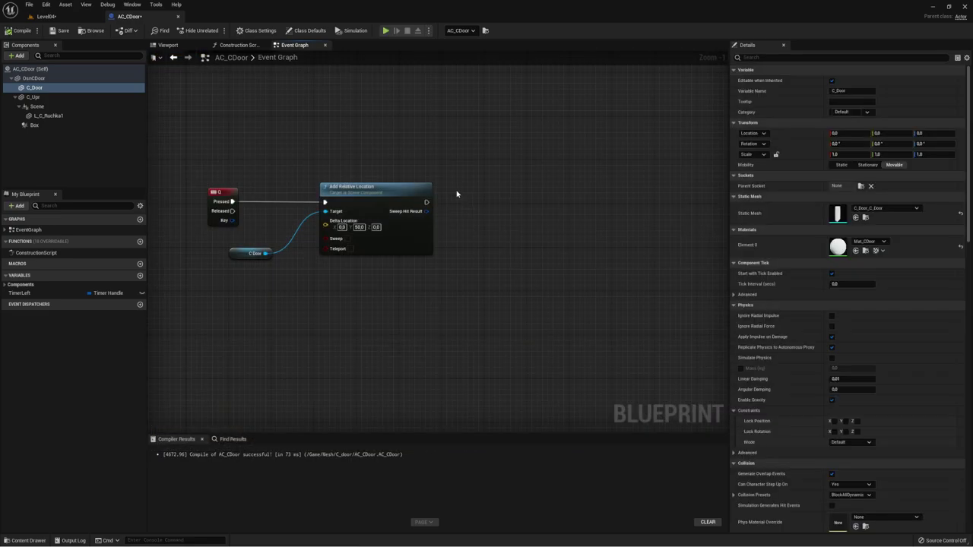
# Move the Add Relative Location and C_Door nodes out of the way to the right
pyautogui.moveTo(389, 240); pyautogui.dragTo(460, 237, button='right')
pyautogui.moveTo(330, 152); pyautogui.dragTo(469, 272)
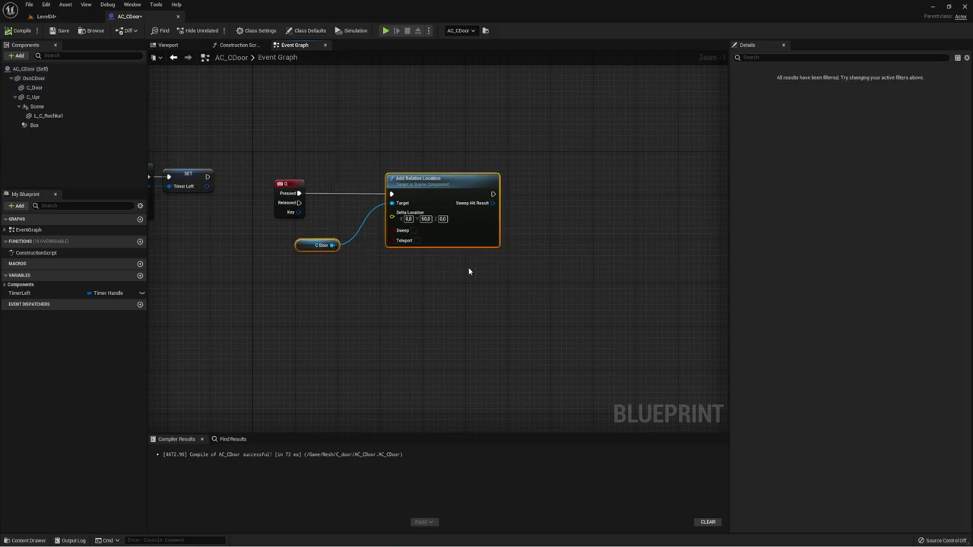
pyautogui.moveTo(459, 186); pyautogui.dragTo(662, 180)
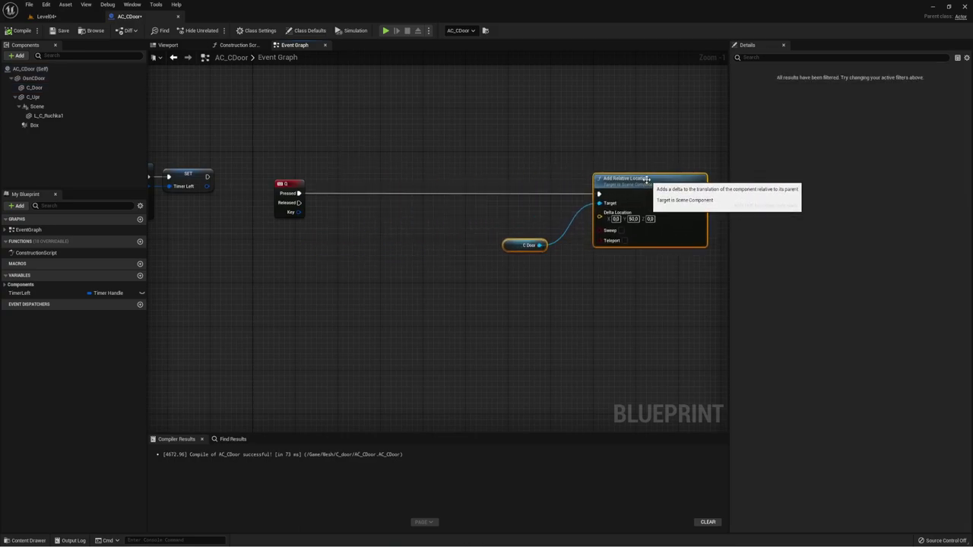
pyautogui.click(527, 245)
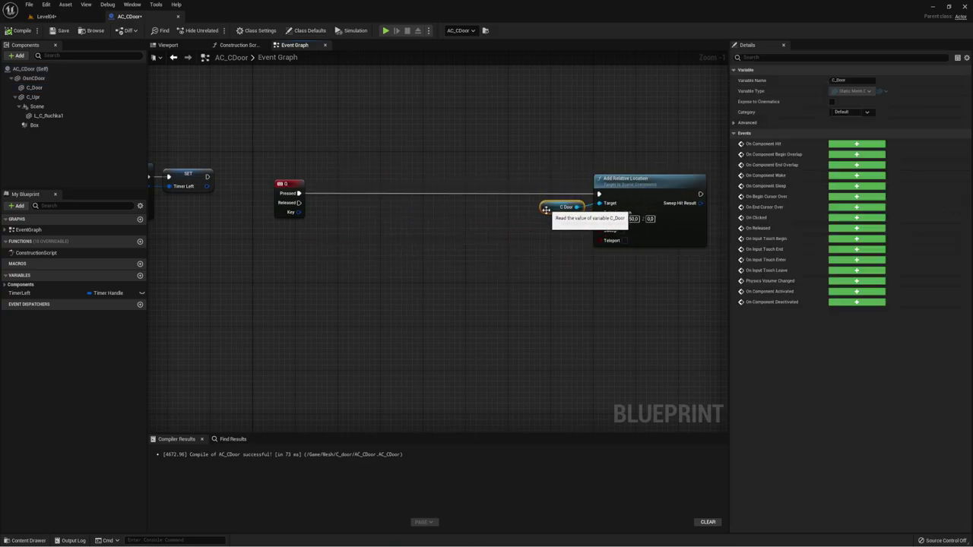
pyautogui.moveTo(556, 264); pyautogui.dragTo(500, 254, button='right')
pyautogui.scroll(-2, 500, 254)
pyautogui.moveTo(217, 228); pyautogui.dragTo(305, 228, button='right')
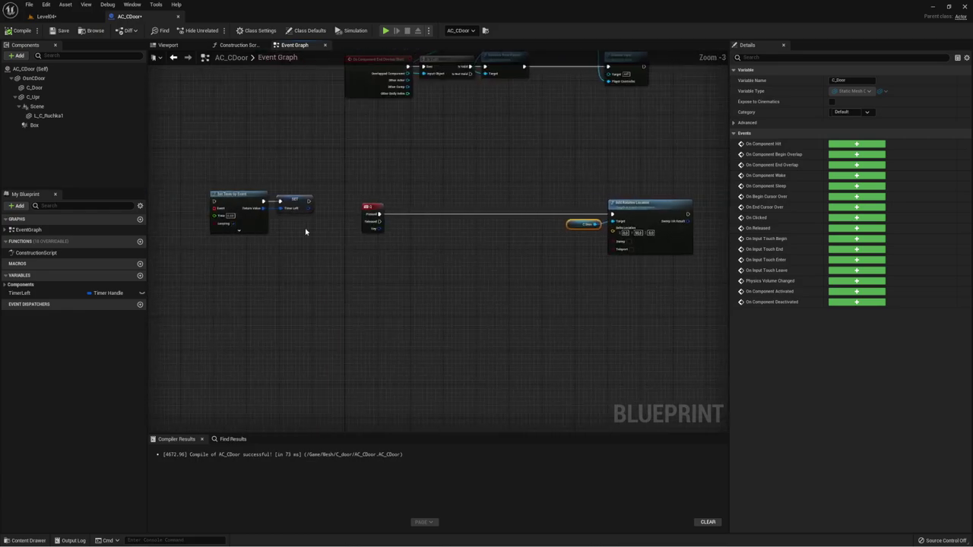
# Wire Q Pressed into Set Timer by Event and place the door-moving nodes below the timer chain
pyautogui.moveTo(225, 265)
pyautogui.mouseDown()
pyautogui.moveTo(296, 180)
pyautogui.moveTo(484, 204)
pyautogui.mouseUp()
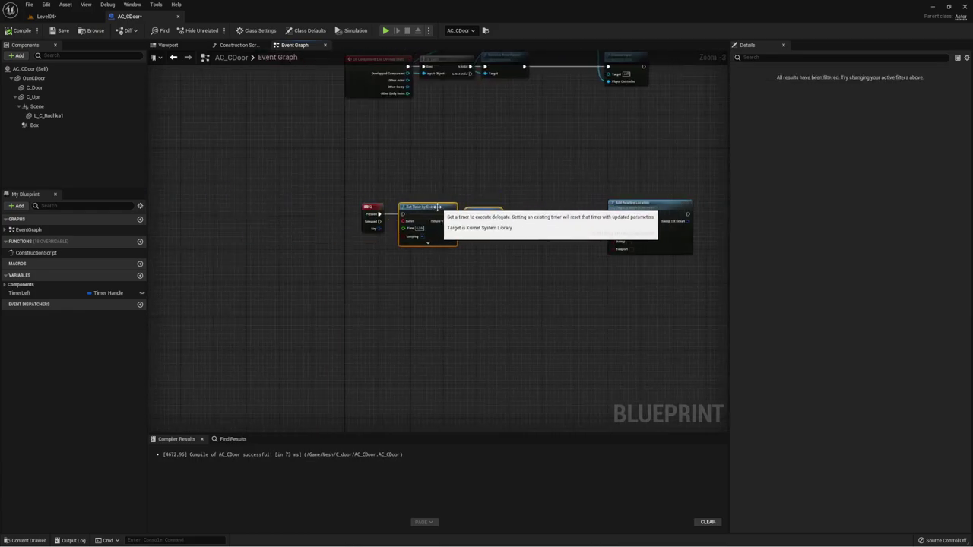
pyautogui.scroll(3, 398, 220)
pyautogui.moveTo(528, 245); pyautogui.dragTo(447, 244, button='right')
pyautogui.moveTo(292, 209); pyautogui.dragTo(328, 208)
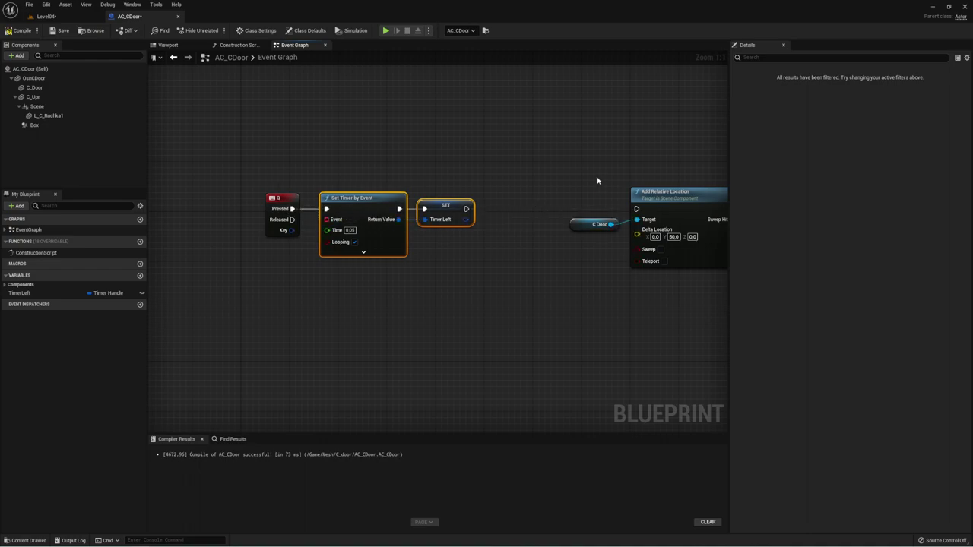
pyautogui.moveTo(597, 178)
pyautogui.mouseDown()
pyautogui.moveTo(659, 228)
pyautogui.moveTo(602, 365)
pyautogui.mouseUp()
pyautogui.moveTo(320, 220); pyautogui.dragTo(317, 105, button='right')
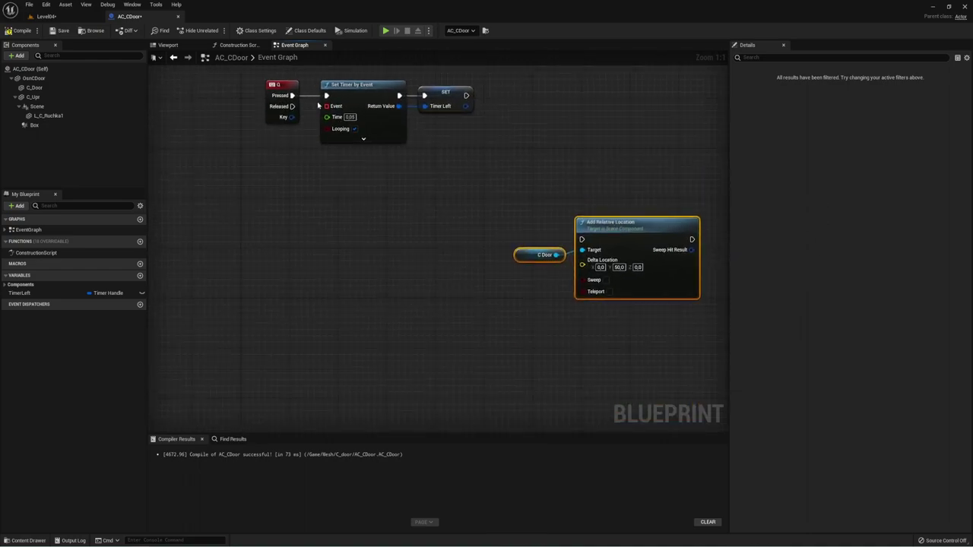
pyautogui.moveTo(330, 152); pyautogui.dragTo(317, 180, button='right')
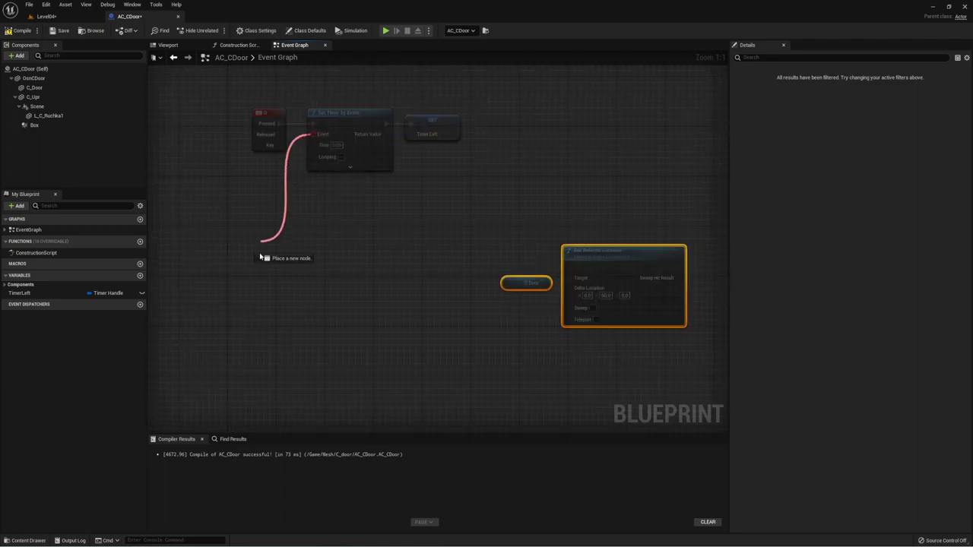
# Create a custom event named 'left' connected to the timer's Event pin
pyautogui.moveTo(312, 137); pyautogui.dragTo(258, 258)
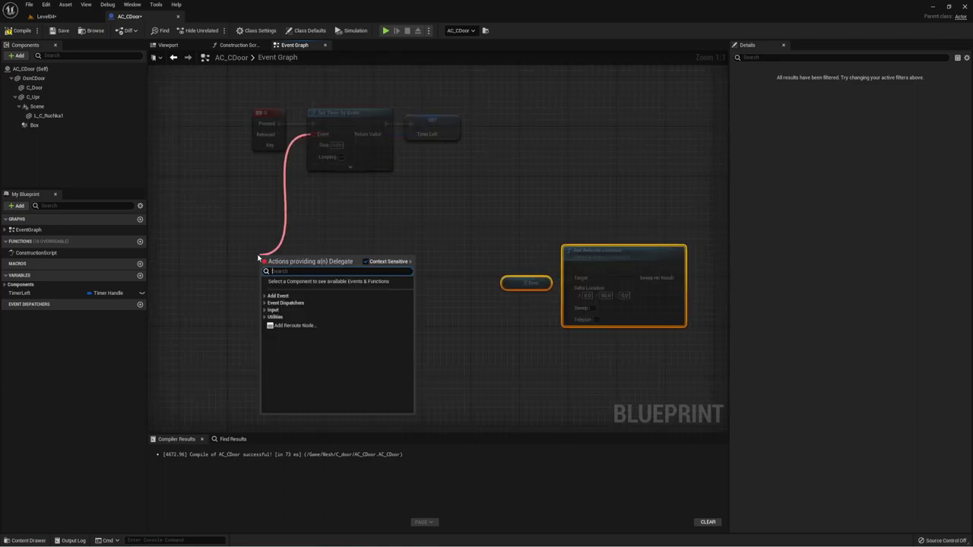
pyautogui.write('cust')
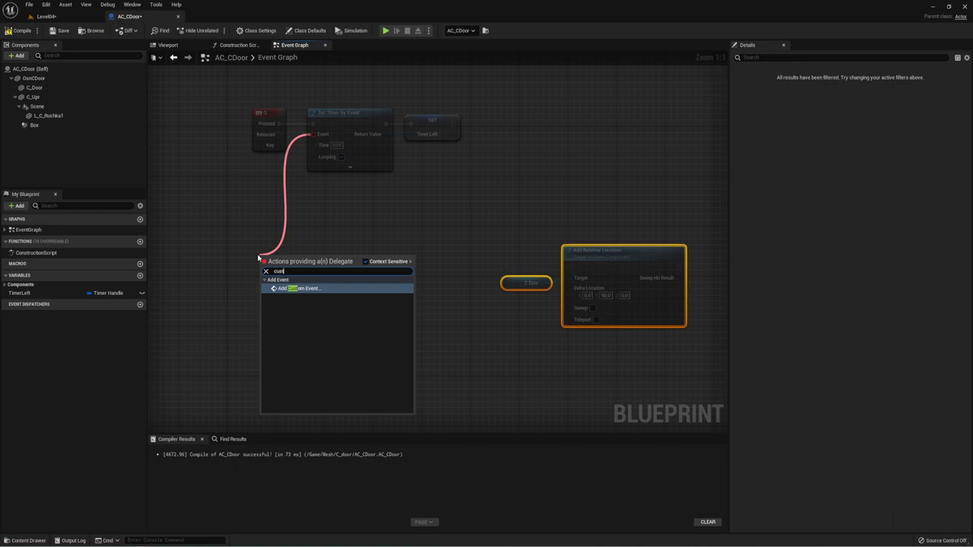
pyautogui.press('Return')
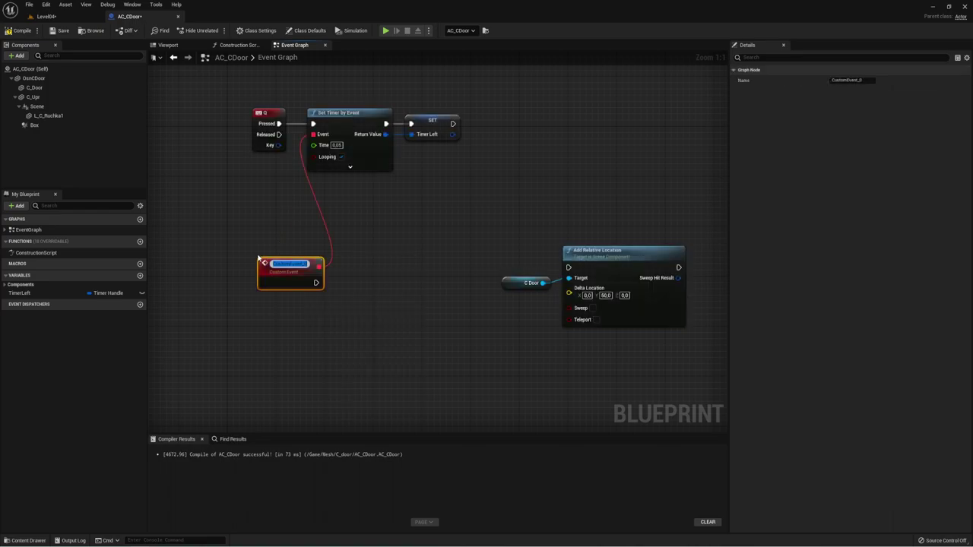
pyautogui.write('left')
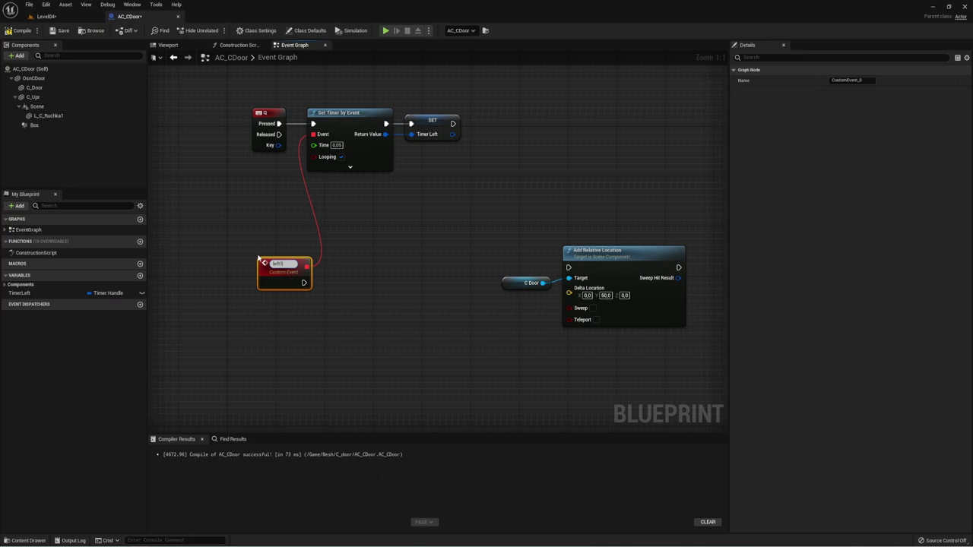
pyautogui.press('Return')
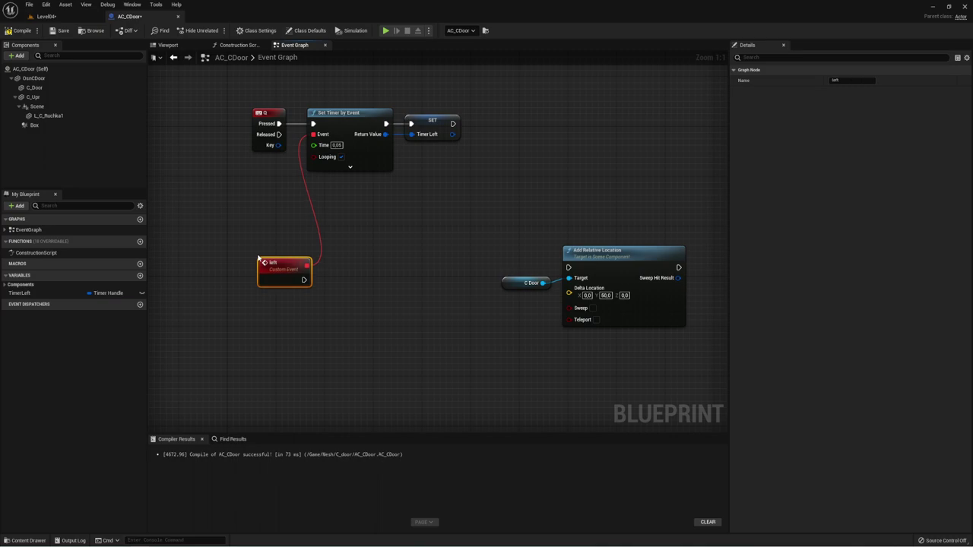
pyautogui.moveTo(302, 274); pyautogui.dragTo(260, 273)
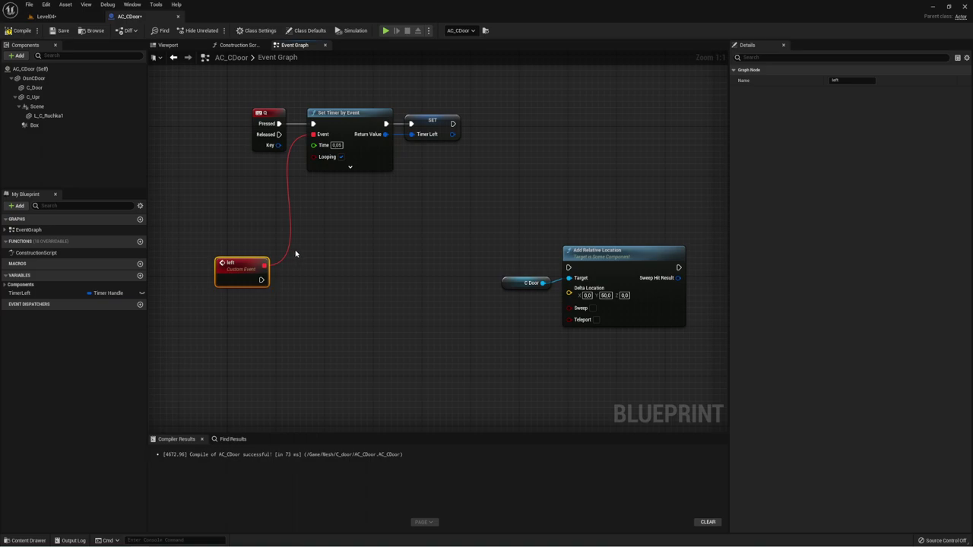
pyautogui.click(168, 45)
pyautogui.click(425, 202)
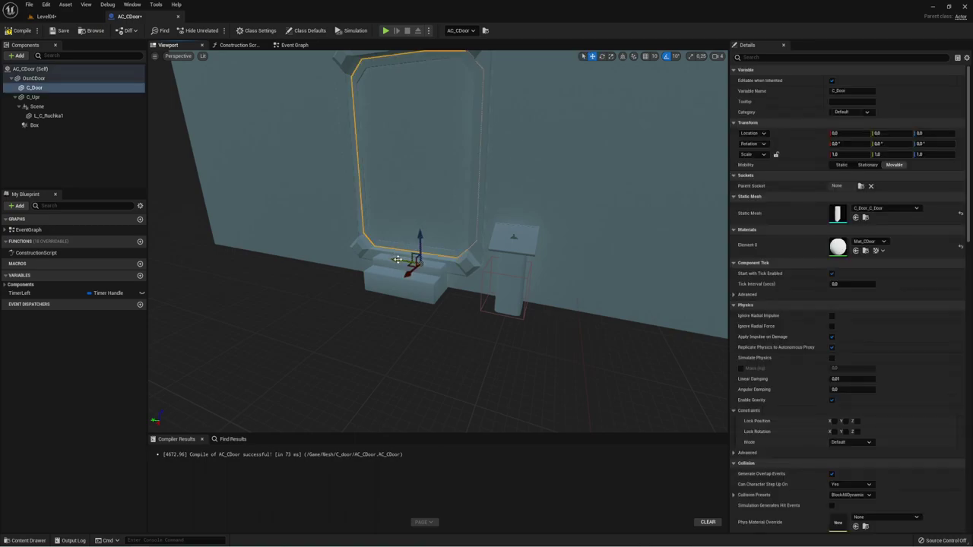
pyautogui.moveTo(396, 259); pyautogui.dragTo(313, 241)
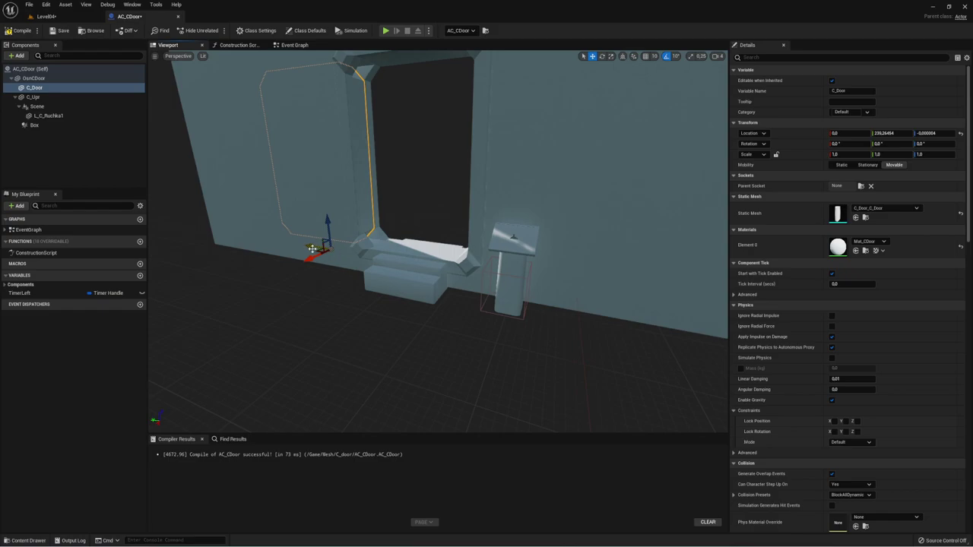
pyautogui.click(889, 133)
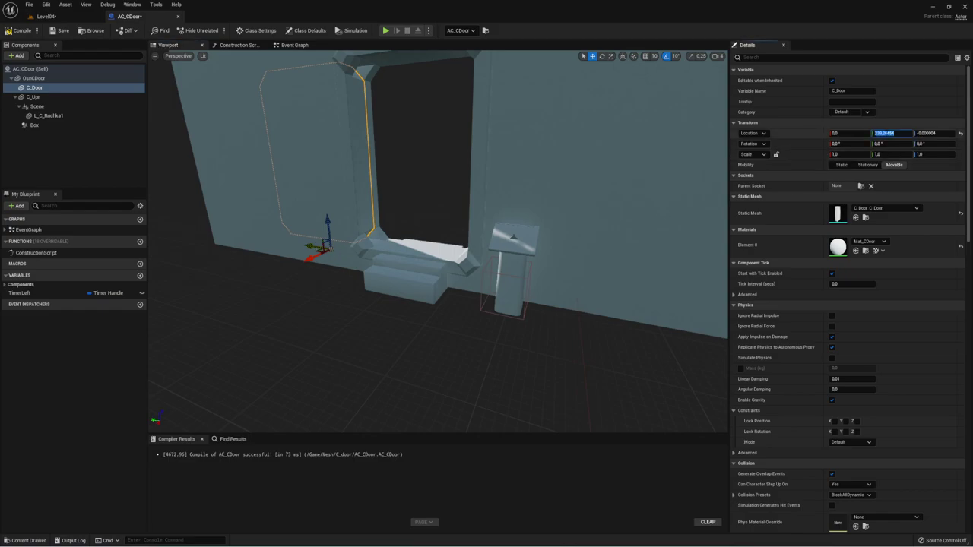
pyautogui.write('0')
pyautogui.press('Return')
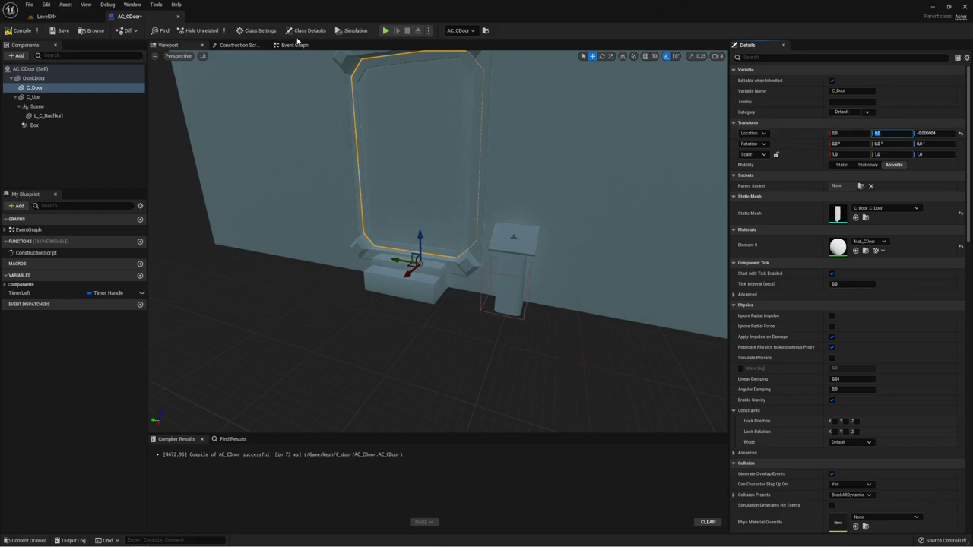
pyautogui.click(296, 44)
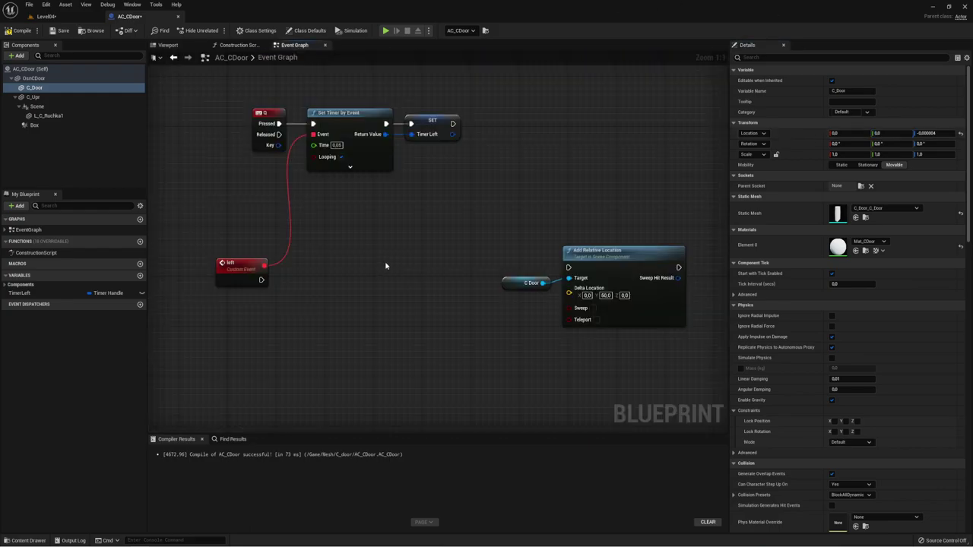
# Add a Branch node executed by the left event and reposition the C Door node
pyautogui.click(361, 267)
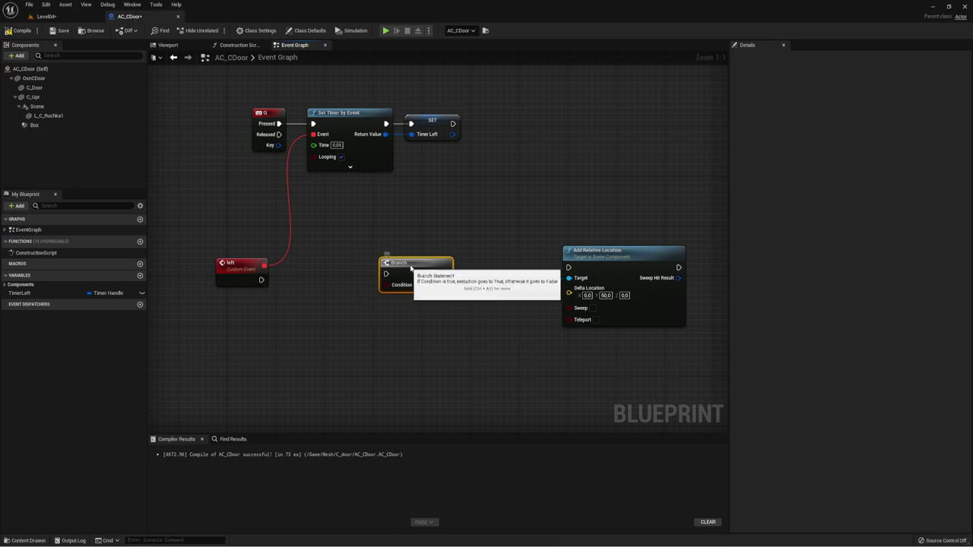
pyautogui.moveTo(366, 279); pyautogui.dragTo(262, 279)
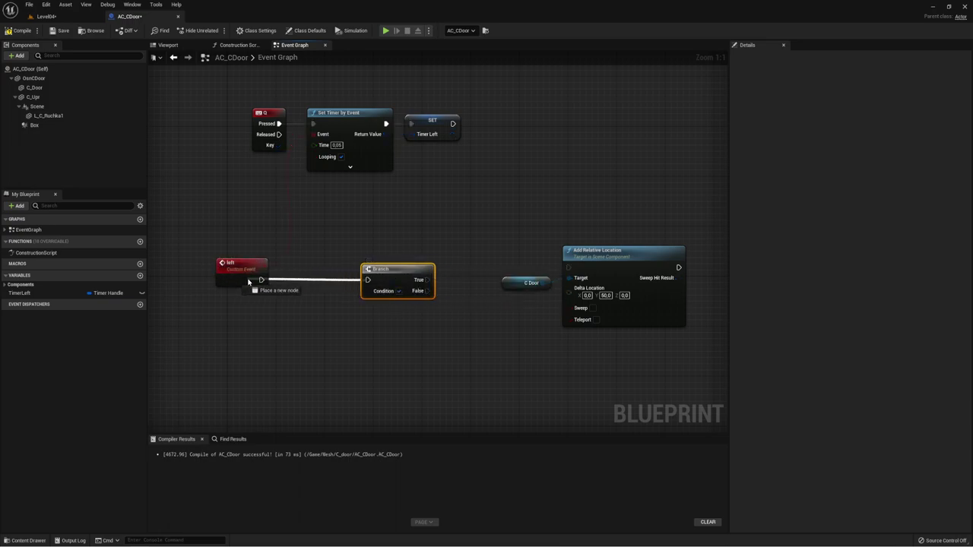
pyautogui.moveTo(310, 307); pyautogui.dragTo(334, 262, button='right')
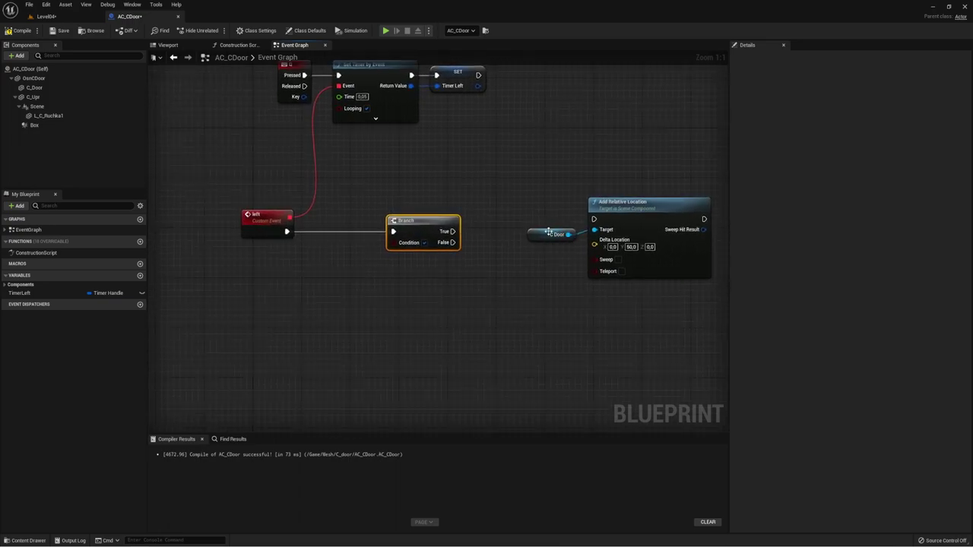
pyautogui.moveTo(553, 234)
pyautogui.mouseDown()
pyautogui.moveTo(245, 296)
pyautogui.moveTo(310, 272)
pyautogui.mouseUp()
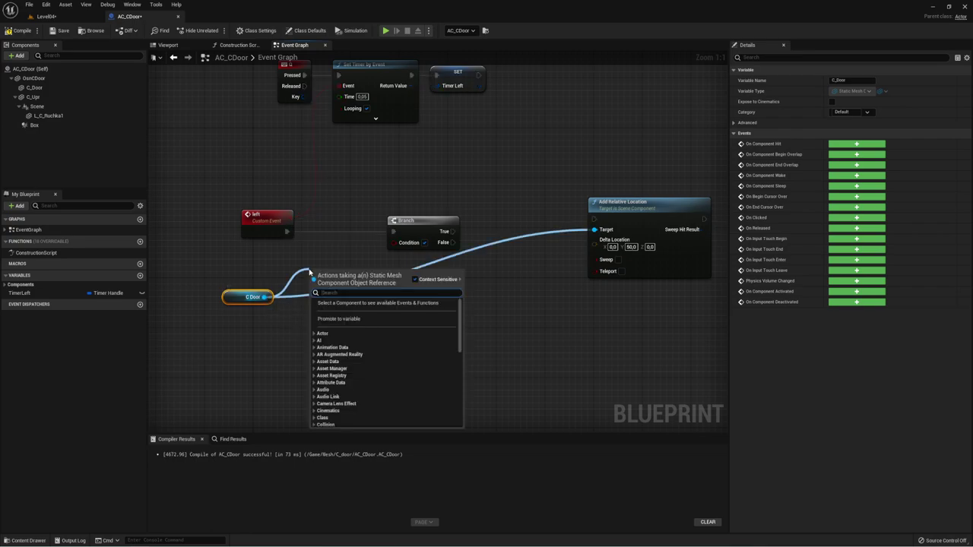
# Add a Get Relative Location node reading the C Door's position
pyautogui.write('get')
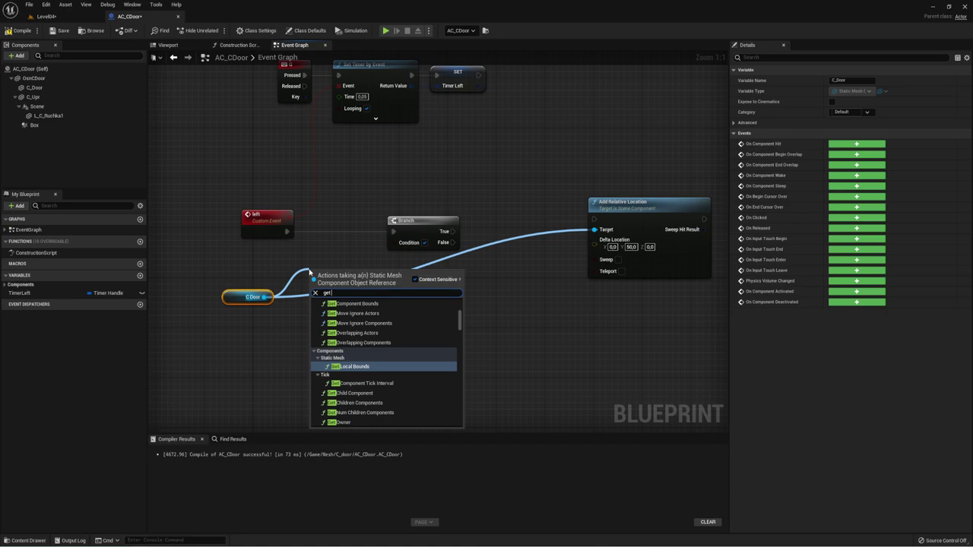
pyautogui.write(' r')
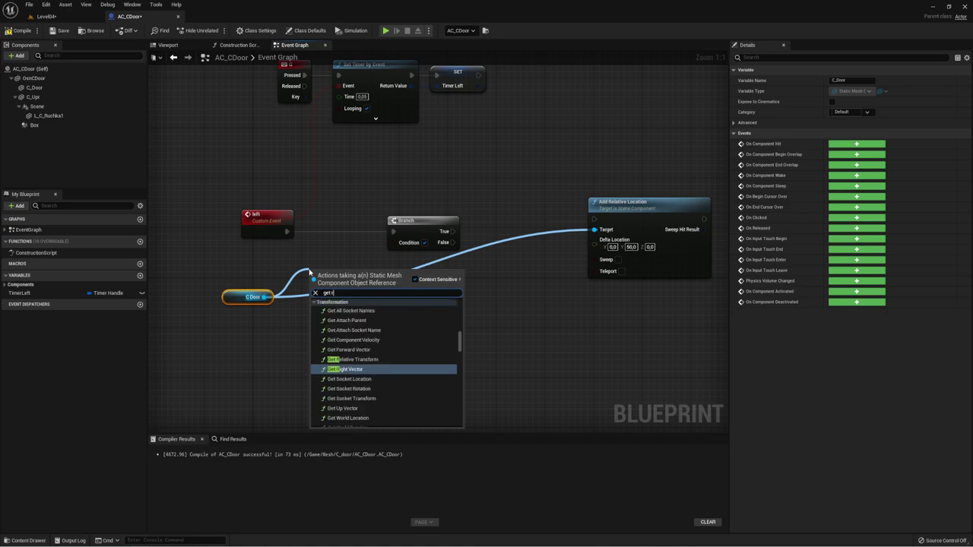
pyautogui.write('ela')
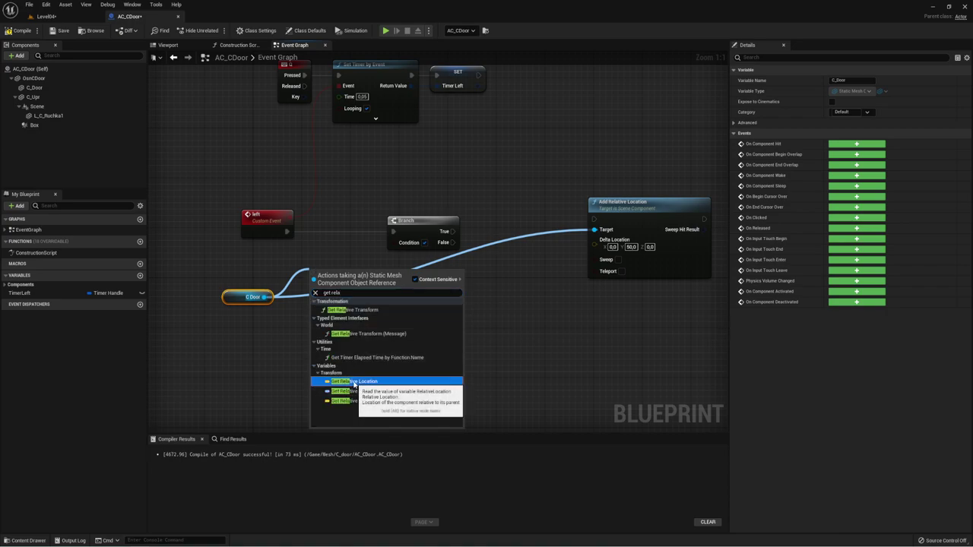
pyautogui.click(353, 380)
pyautogui.moveTo(340, 279); pyautogui.dragTo(316, 303)
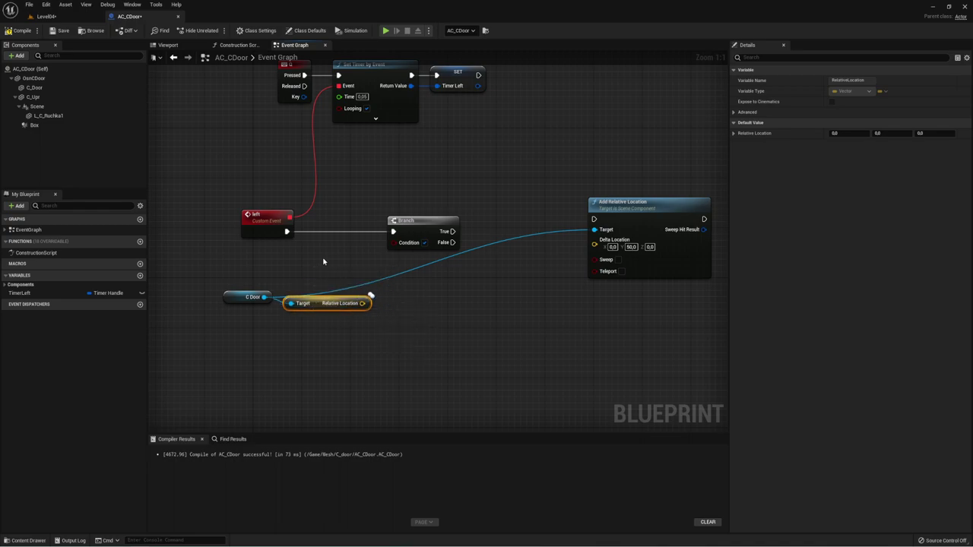
pyautogui.moveTo(368, 337); pyautogui.dragTo(380, 326)
# Split C_Door's relative location and feed its Y value into a new >= node
pyautogui.rightClick(363, 304)
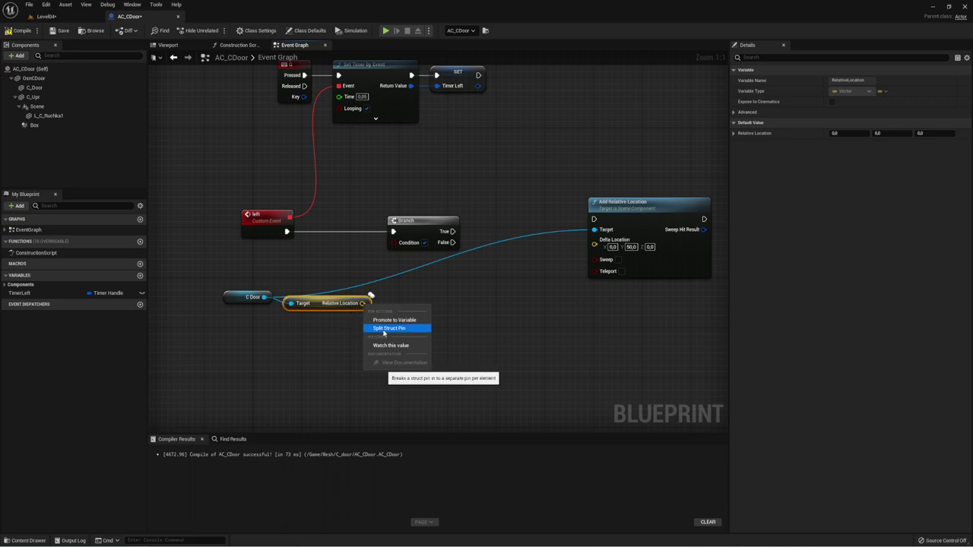
pyautogui.click(384, 329)
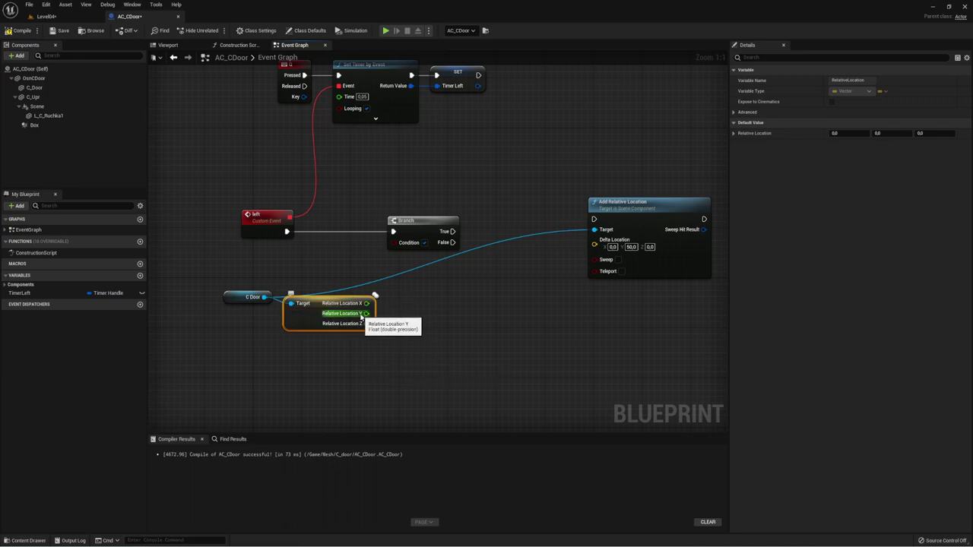
pyautogui.moveTo(366, 313)
pyautogui.mouseDown()
pyautogui.moveTo(415, 307)
pyautogui.moveTo(401, 313)
pyautogui.moveTo(391, 289)
pyautogui.mouseUp()
pyautogui.click(385, 278)
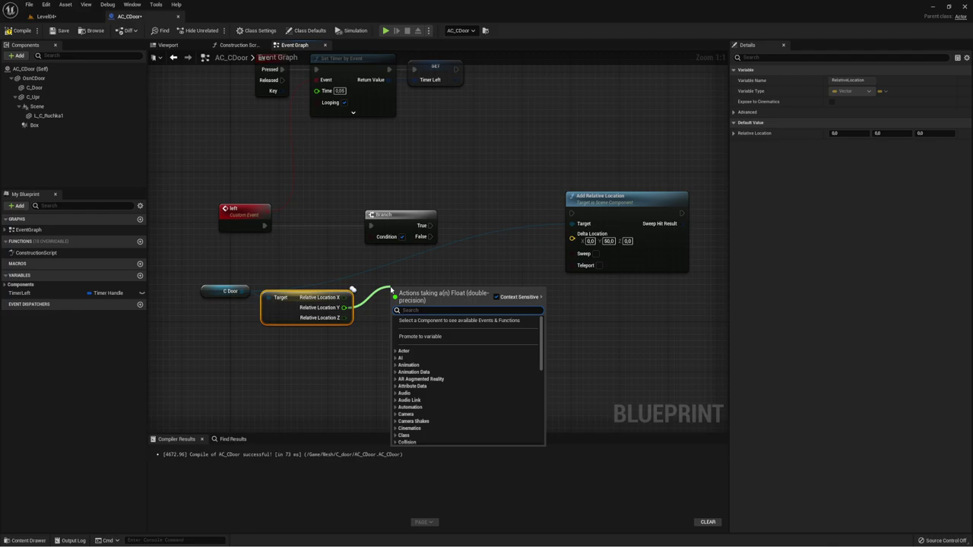
pyautogui.write('>')
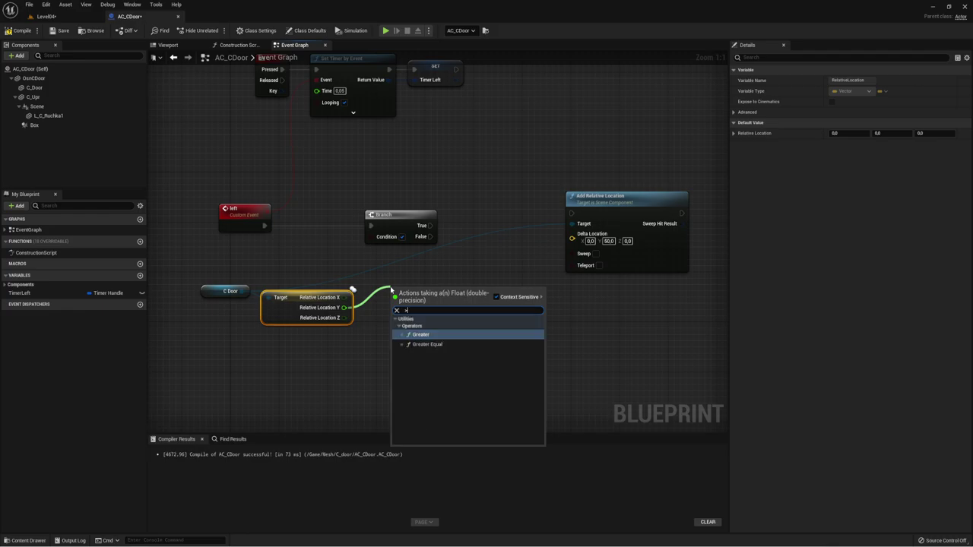
pyautogui.click(427, 346)
# Wire the >= result into the Branch condition with a 240 limit, and drag from Branch True
pyautogui.moveTo(446, 297); pyautogui.dragTo(370, 237)
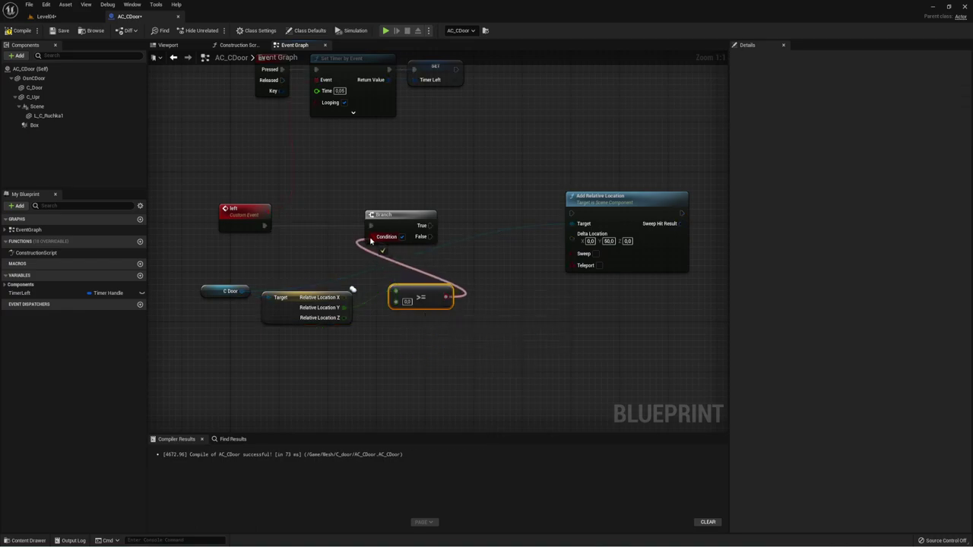
pyautogui.click(406, 301)
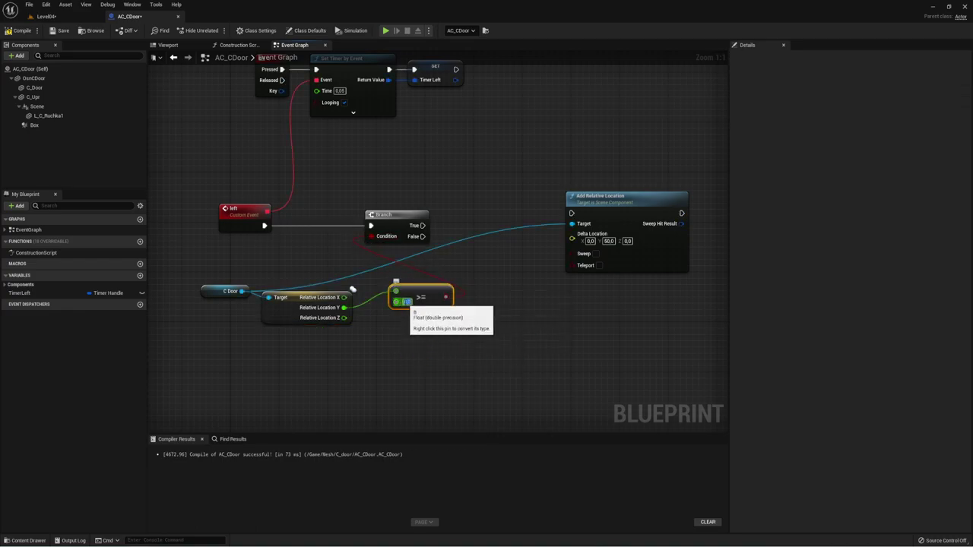
pyautogui.write('240')
pyautogui.click(419, 350)
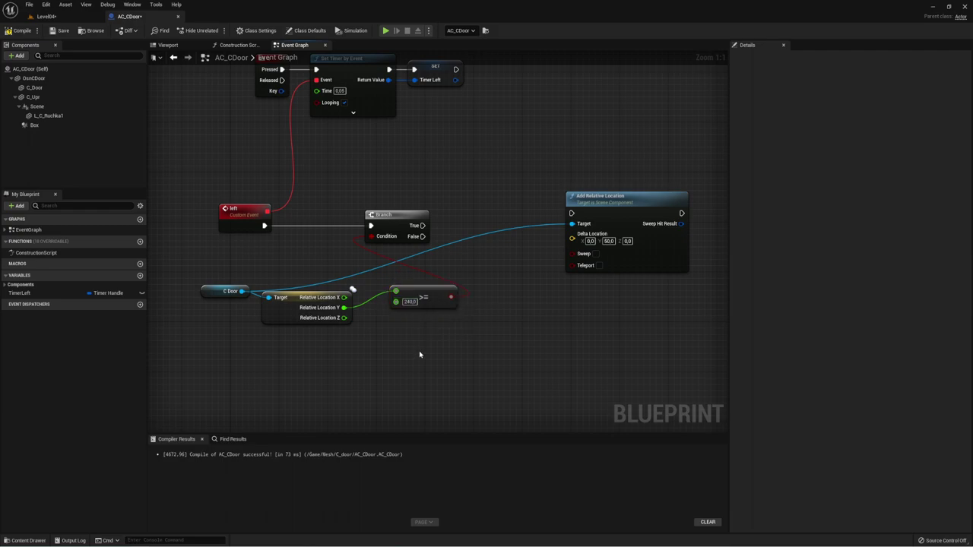
pyautogui.click(414, 298)
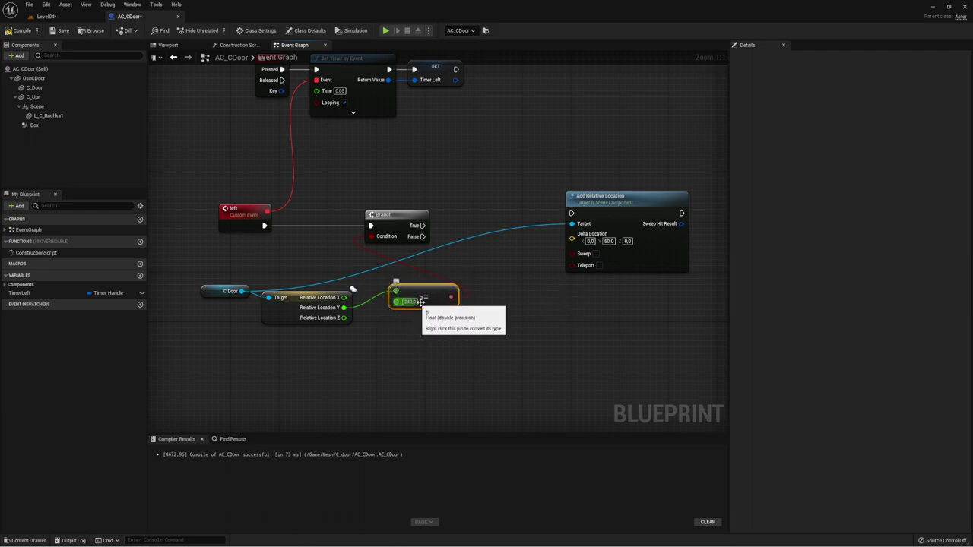
pyautogui.moveTo(442, 297)
pyautogui.mouseDown()
pyautogui.moveTo(405, 271)
pyautogui.moveTo(374, 265)
pyautogui.mouseUp()
pyautogui.moveTo(389, 300); pyautogui.dragTo(377, 337, button='right')
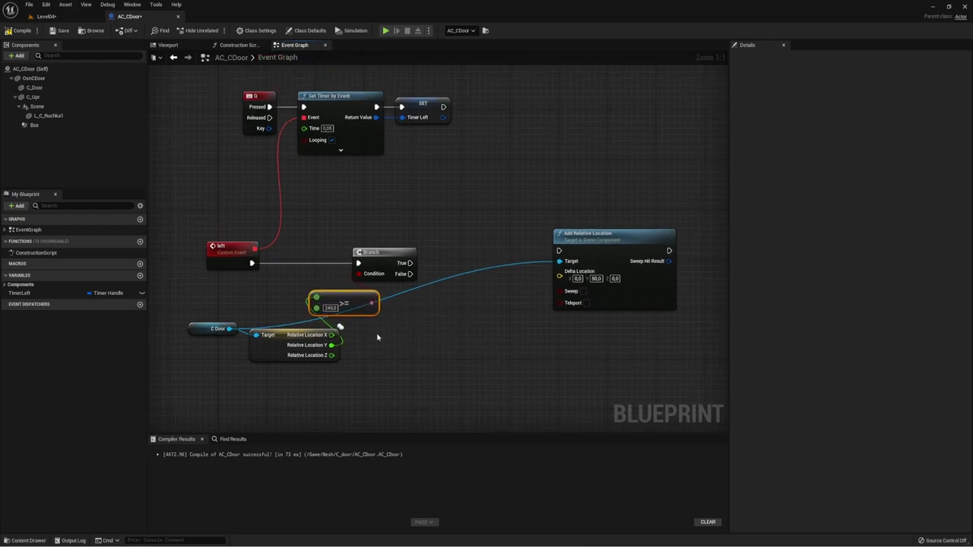
pyautogui.moveTo(409, 262); pyautogui.dragTo(515, 172)
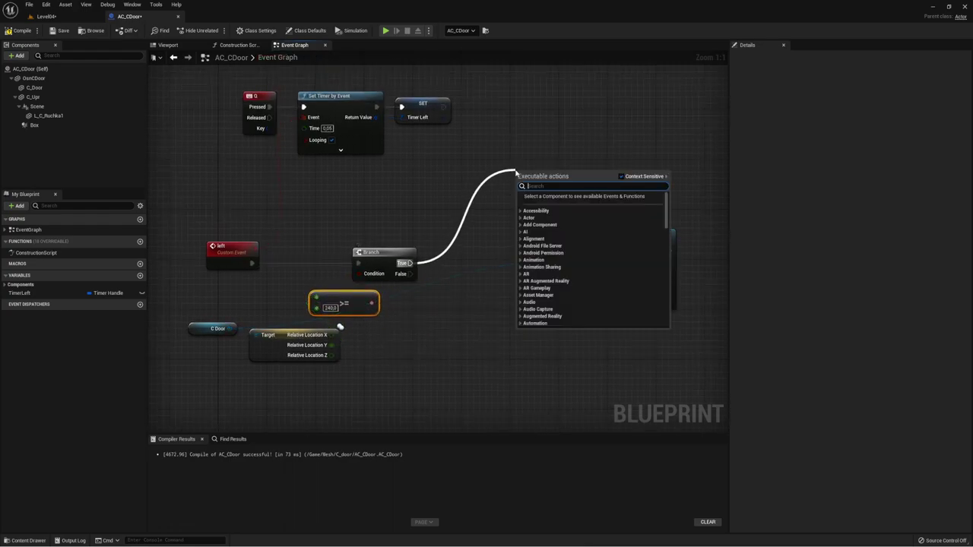
# Place a TimerLeft getter and create a Pause Timer by Handle node from it
pyautogui.moveTo(296, 73); pyautogui.dragTo(503, 184)
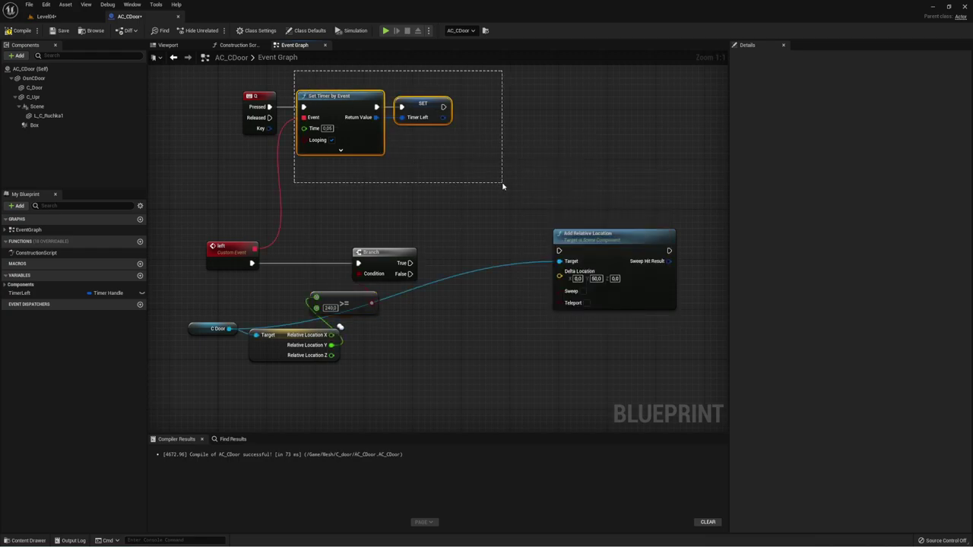
pyautogui.click(182, 251)
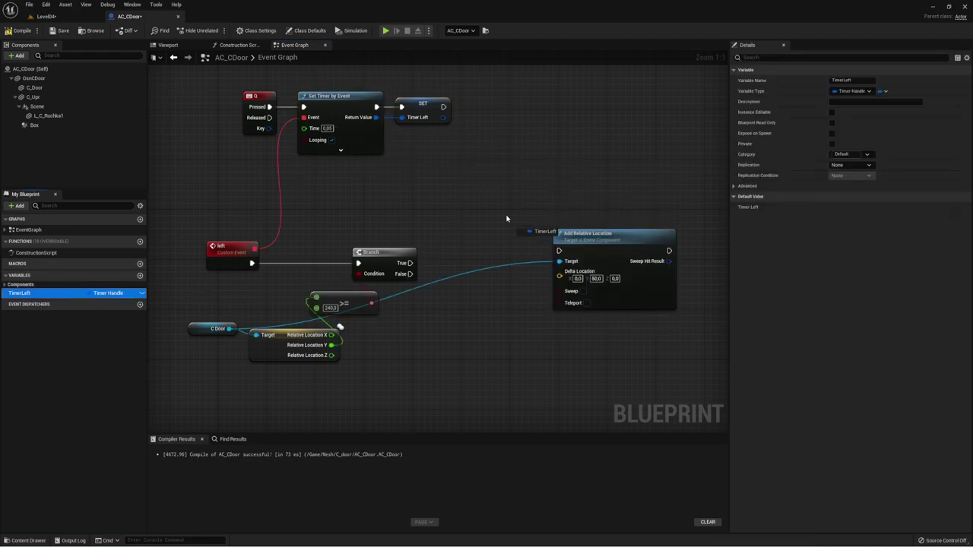
pyautogui.moveTo(29, 293); pyautogui.dragTo(439, 201)
pyautogui.moveTo(502, 180); pyautogui.dragTo(502, 180)
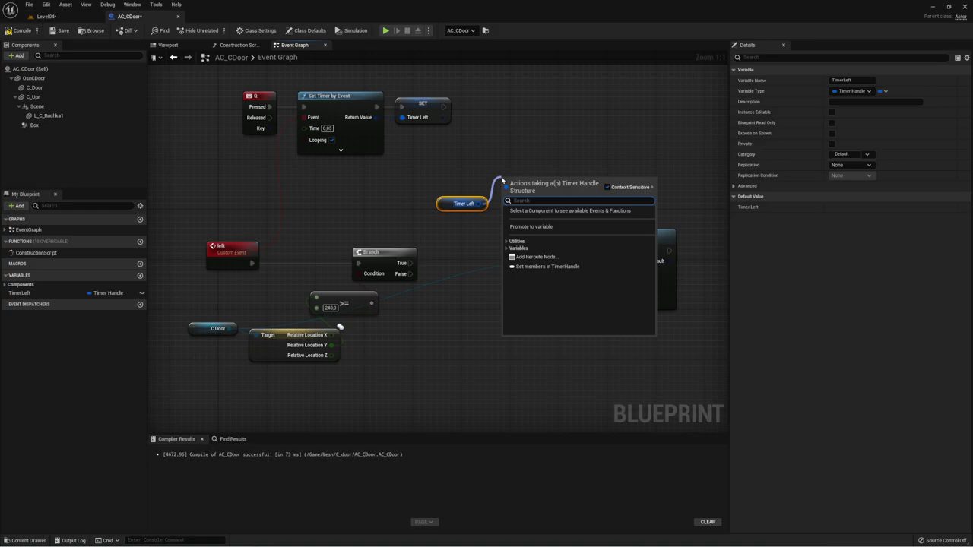
pyautogui.write('pau')
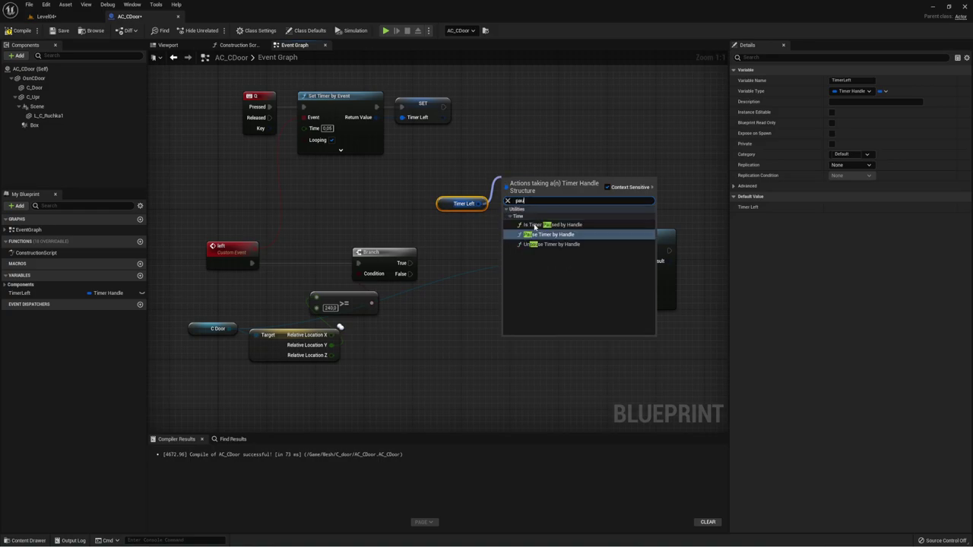
pyautogui.press('Return')
# Run Pause Timer by Handle from the Branch's True output and rearrange the nodes
pyautogui.moveTo(410, 263); pyautogui.dragTo(548, 170)
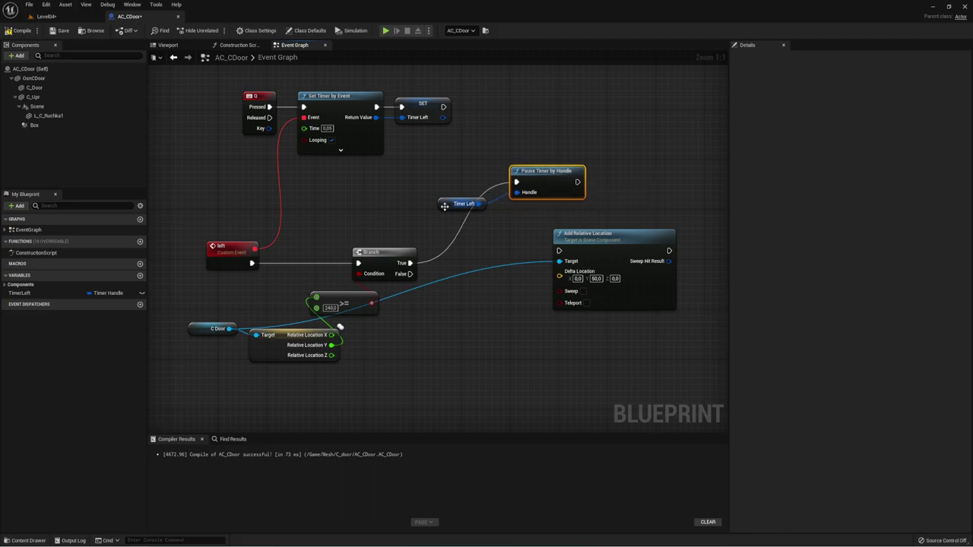
pyautogui.moveTo(464, 204); pyautogui.dragTo(395, 222)
pyautogui.moveTo(434, 161)
pyautogui.mouseDown()
pyautogui.moveTo(506, 230)
pyautogui.moveTo(458, 199)
pyautogui.mouseUp()
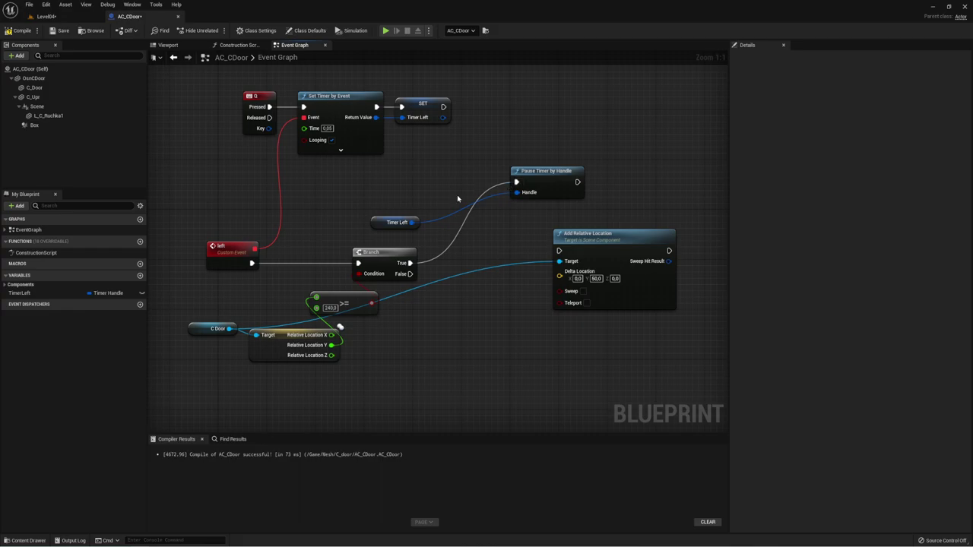
pyautogui.moveTo(411, 222); pyautogui.dragTo(426, 204)
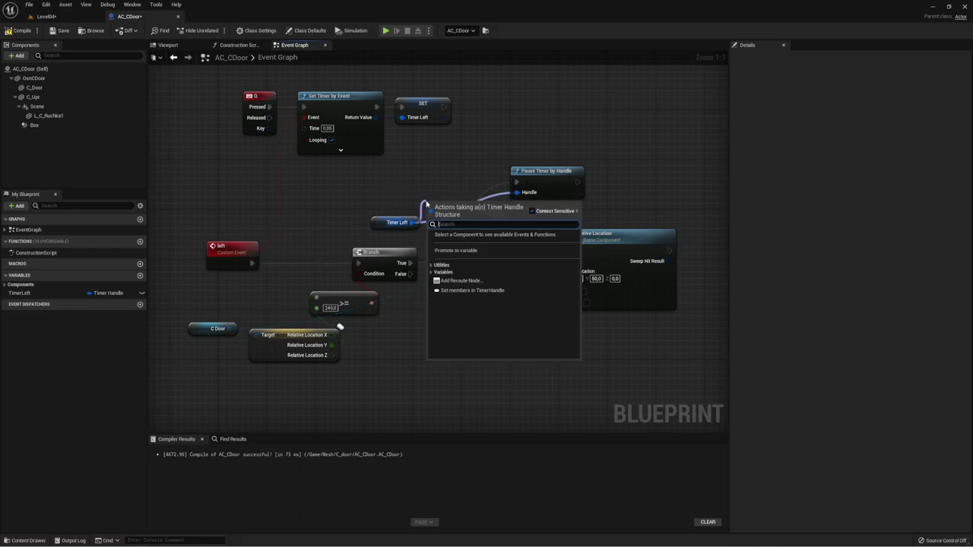
# Add an Is Valid Timer Handle check on TimerLeft driving a second Branch before Pause Timer
pyautogui.write('a')
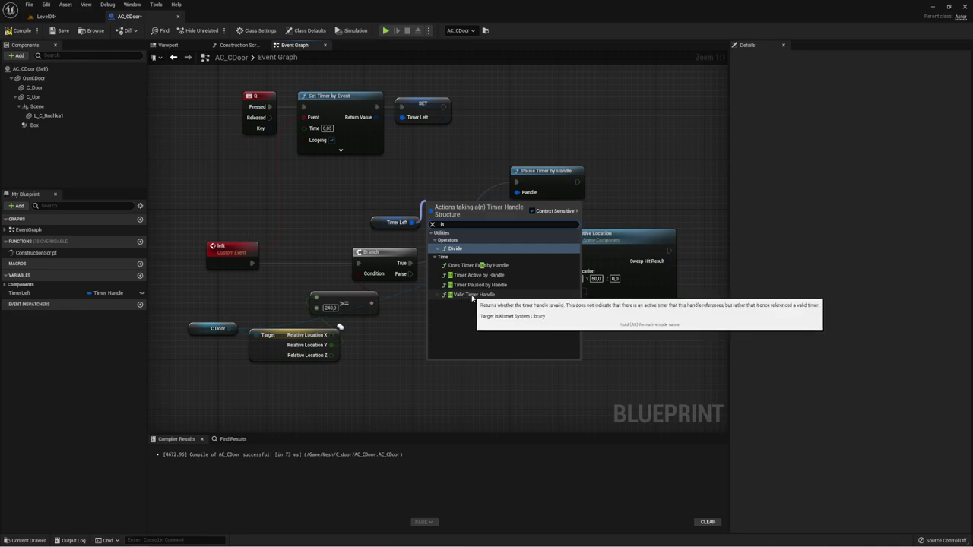
pyautogui.click(465, 296)
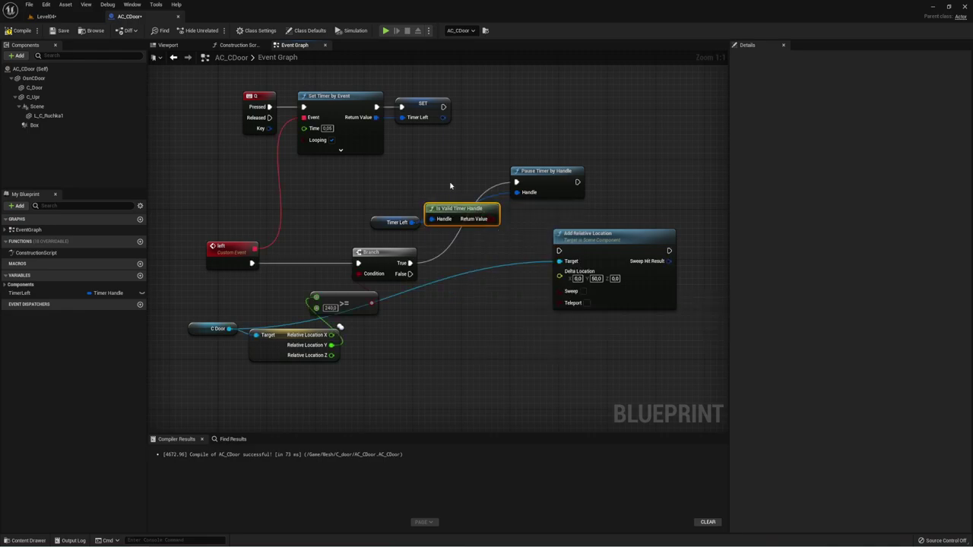
pyautogui.click(437, 159)
pyautogui.moveTo(441, 171); pyautogui.dragTo(410, 264)
pyautogui.moveTo(524, 166); pyautogui.dragTo(574, 150)
pyautogui.moveTo(484, 161); pyautogui.dragTo(530, 167)
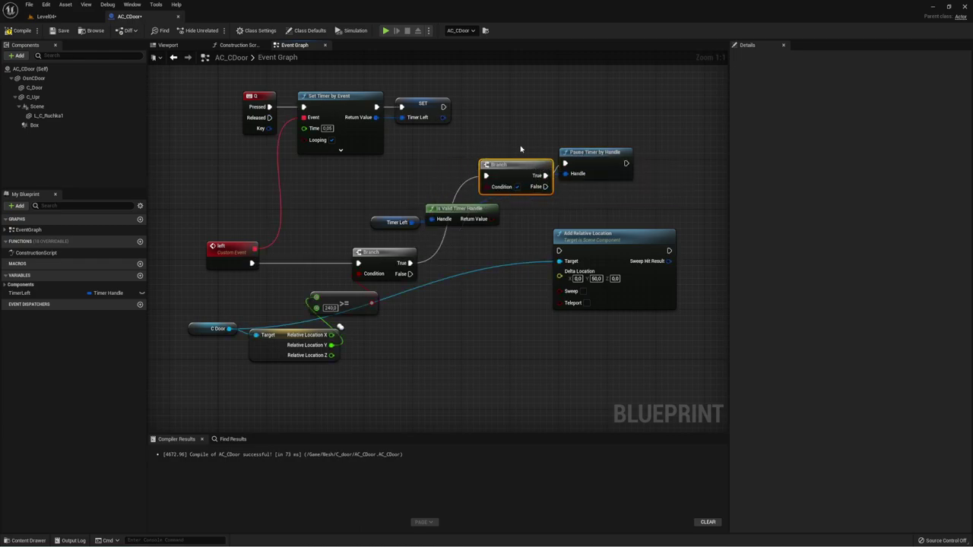
pyautogui.moveTo(486, 186); pyautogui.dragTo(493, 219)
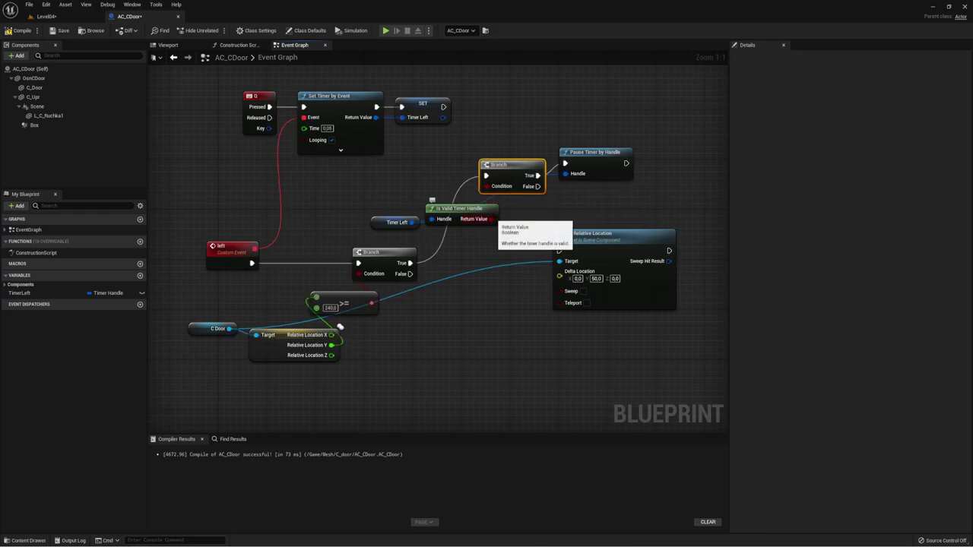
pyautogui.moveTo(427, 155); pyautogui.dragTo(519, 238)
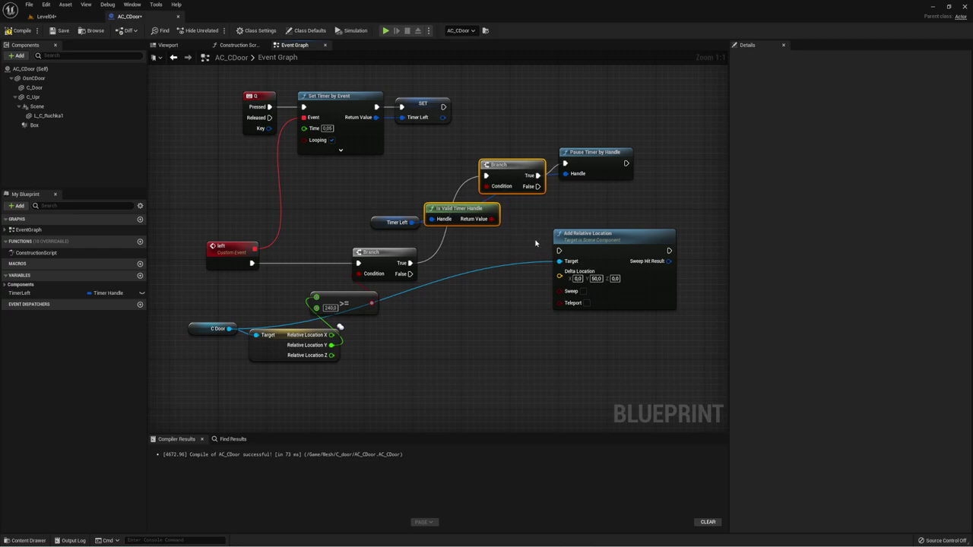
pyautogui.moveTo(582, 243); pyautogui.dragTo(582, 293)
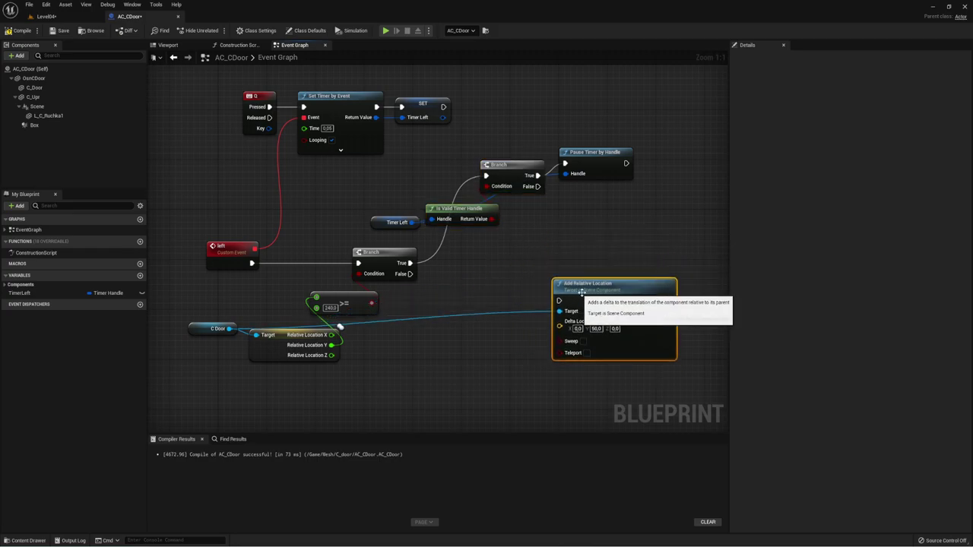
# Run Add Relative Location from the Branch's False output
pyautogui.moveTo(615, 246); pyautogui.dragTo(606, 234, button='right')
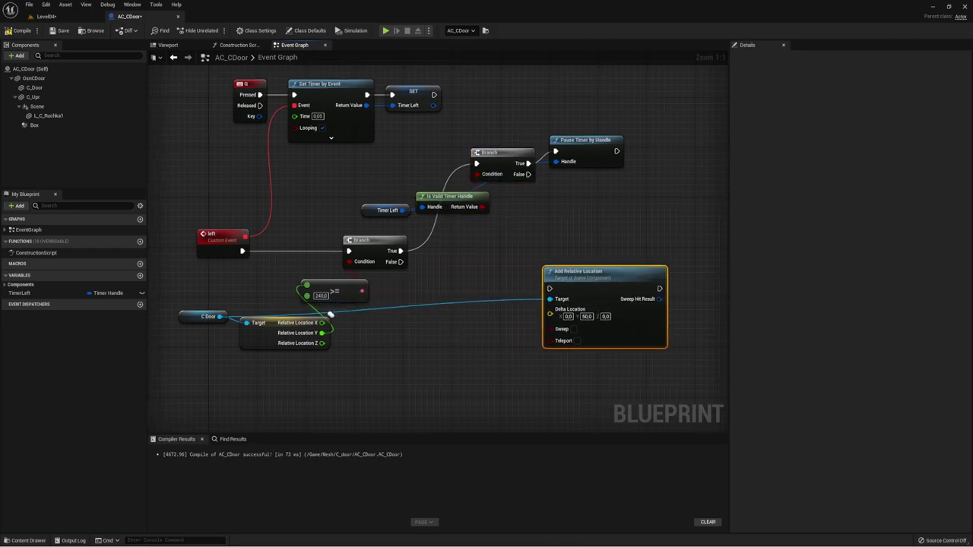
pyautogui.moveTo(548, 234); pyautogui.dragTo(553, 239, button='right')
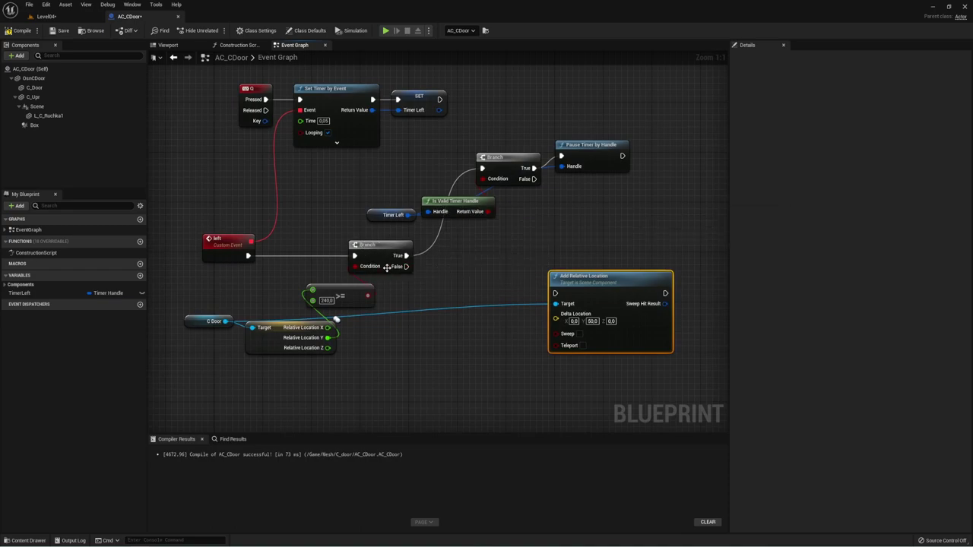
pyautogui.moveTo(407, 266); pyautogui.dragTo(555, 293)
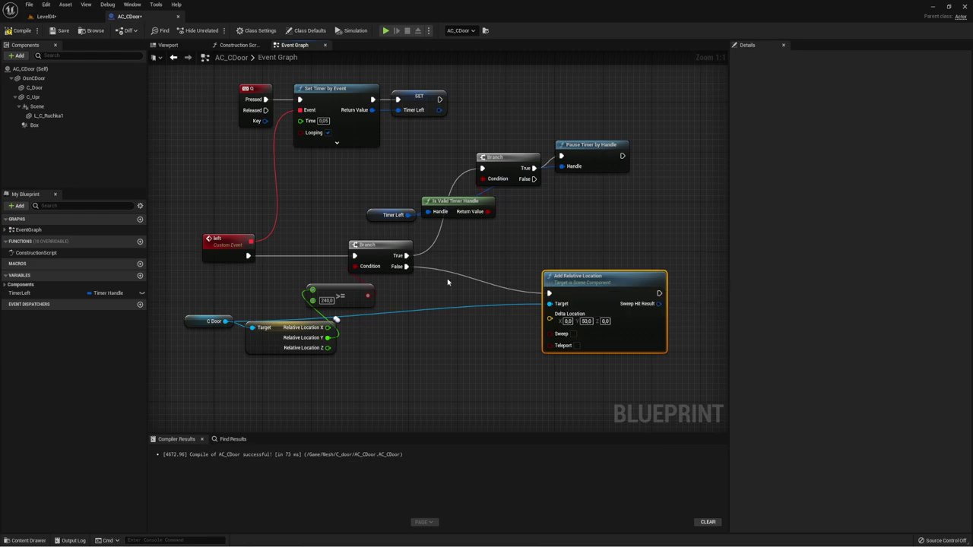
pyautogui.moveTo(204, 347); pyautogui.dragTo(363, 301)
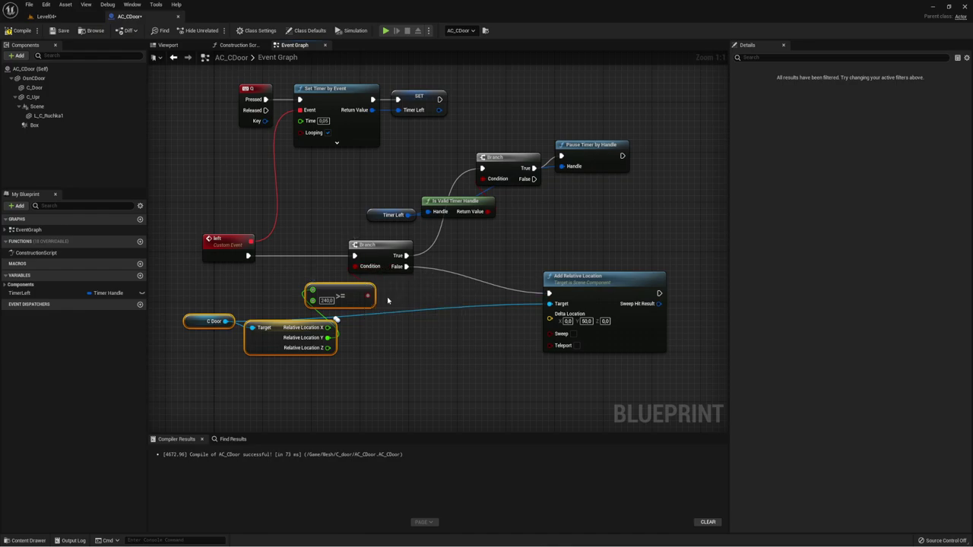
pyautogui.moveTo(455, 283); pyautogui.dragTo(437, 272, button='right')
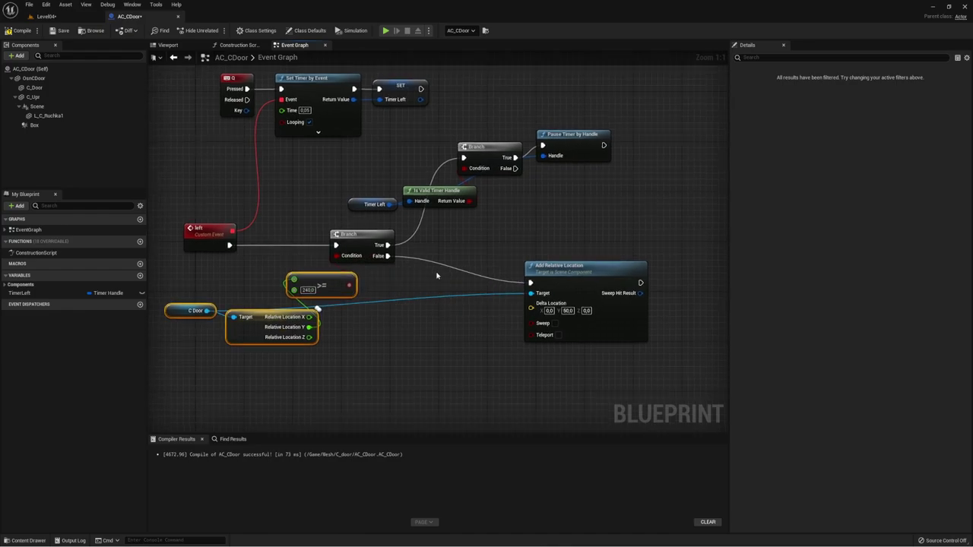
# Set Add Relative Location's Delta Y to 1, tidy the node, and compile
pyautogui.moveTo(486, 255); pyautogui.dragTo(673, 359)
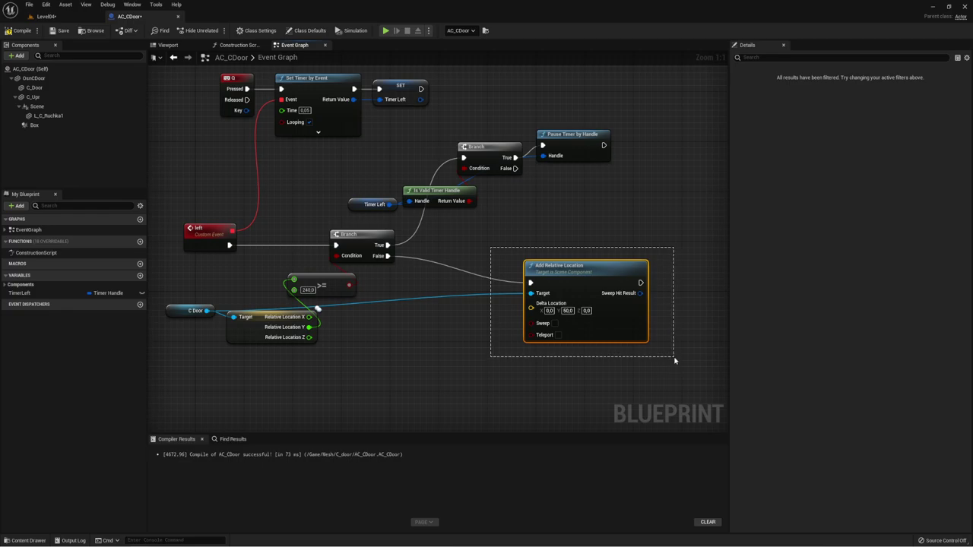
pyautogui.click(568, 310)
pyautogui.write('50')
pyautogui.press('Return')
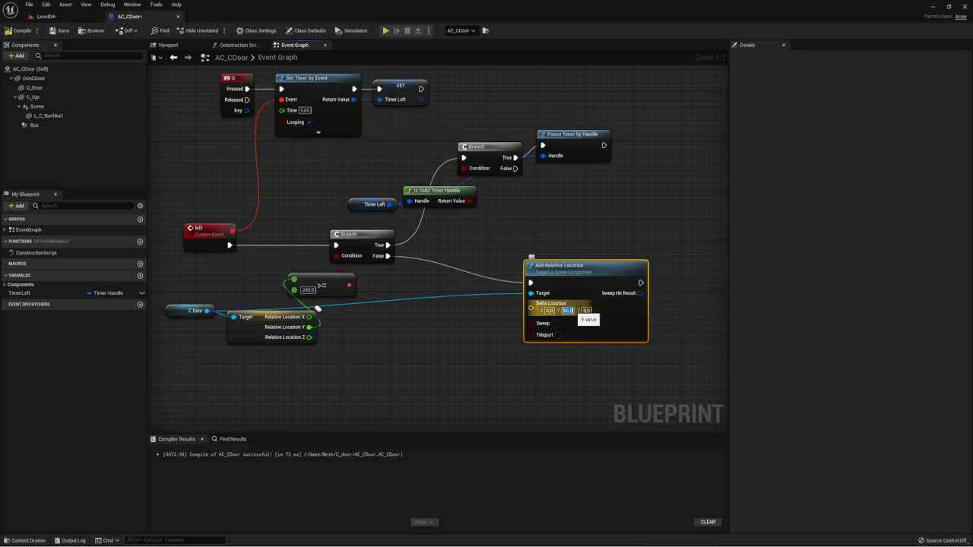
pyautogui.write('1')
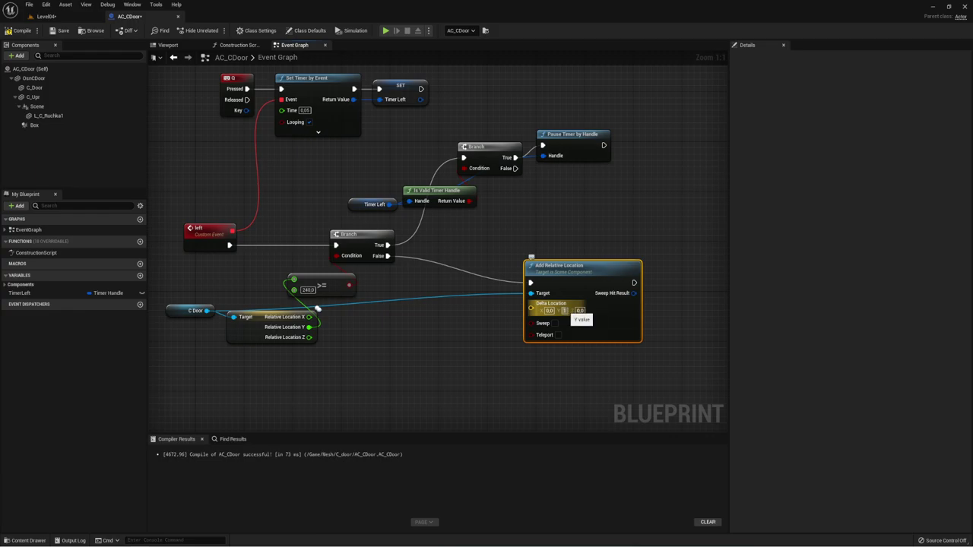
pyautogui.moveTo(576, 280); pyautogui.dragTo(527, 280)
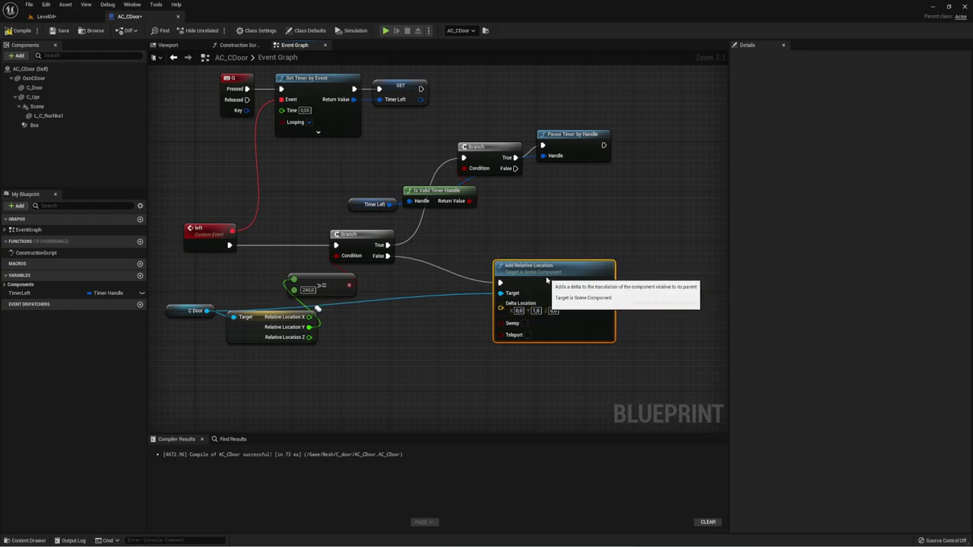
pyautogui.click(516, 240)
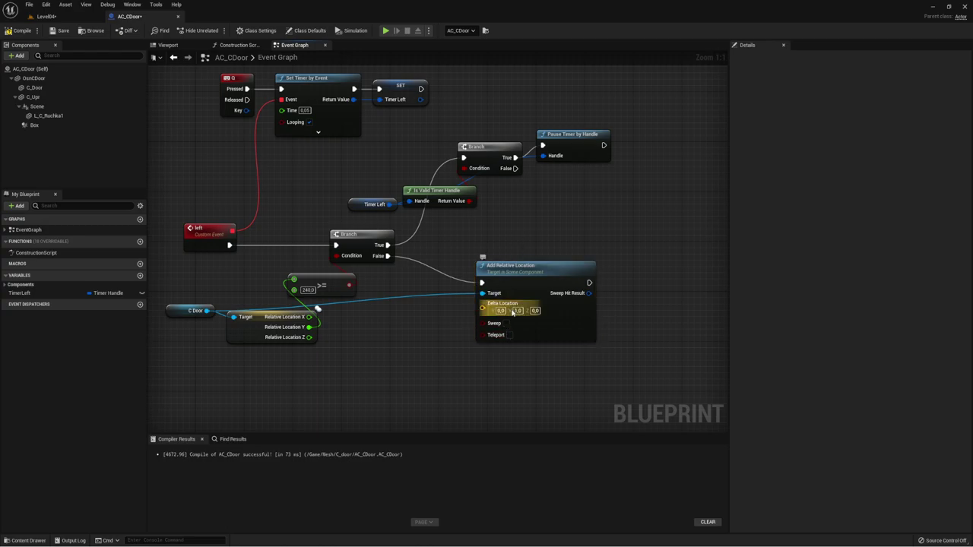
pyautogui.click(18, 31)
# Save, start a play test, walk to the door and hold Q to slide it open
pyautogui.click(58, 32)
pyautogui.click(385, 30)
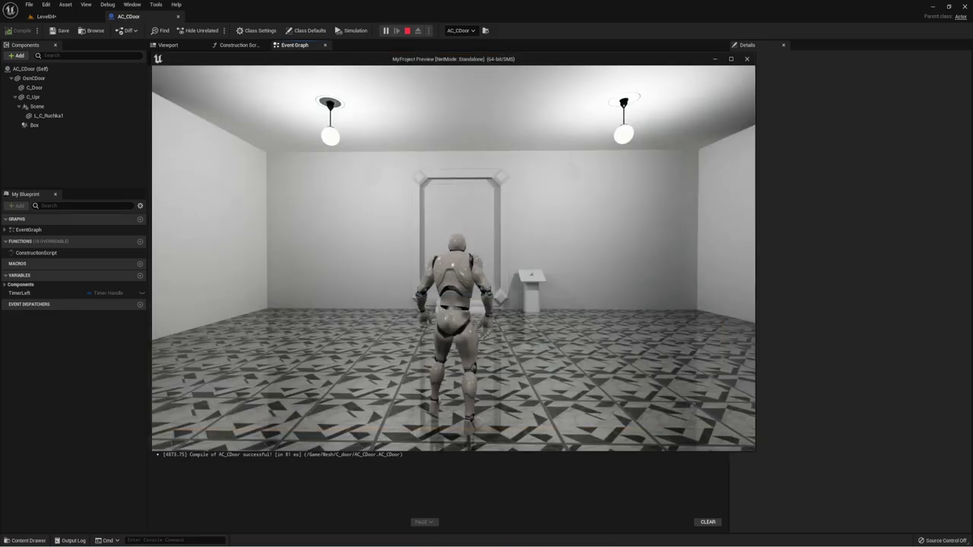
pyautogui.press('w')
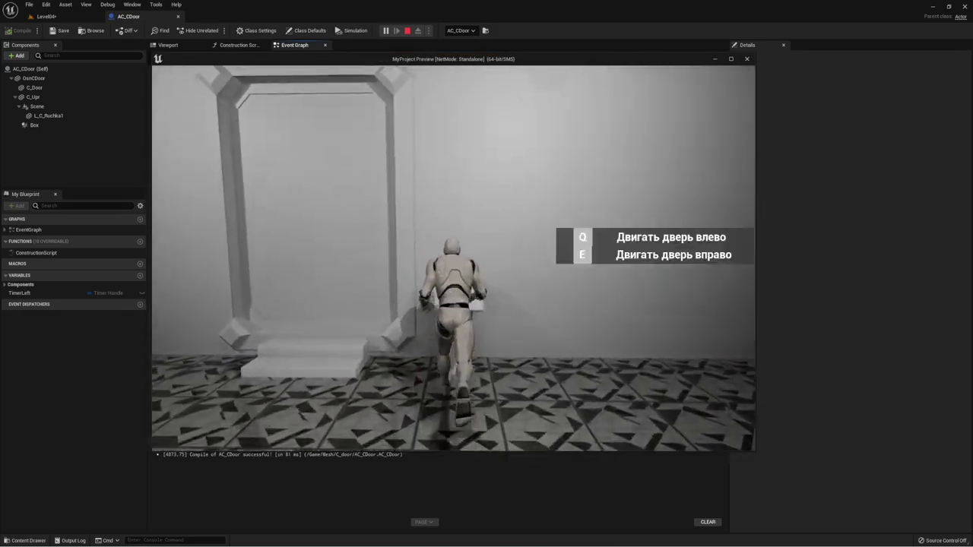
pyautogui.press('q')
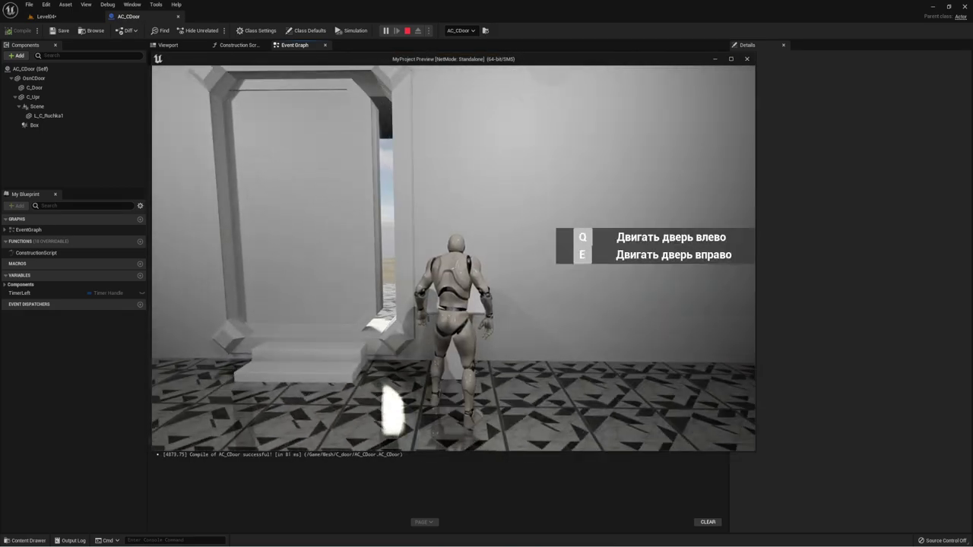
pyautogui.press('w')
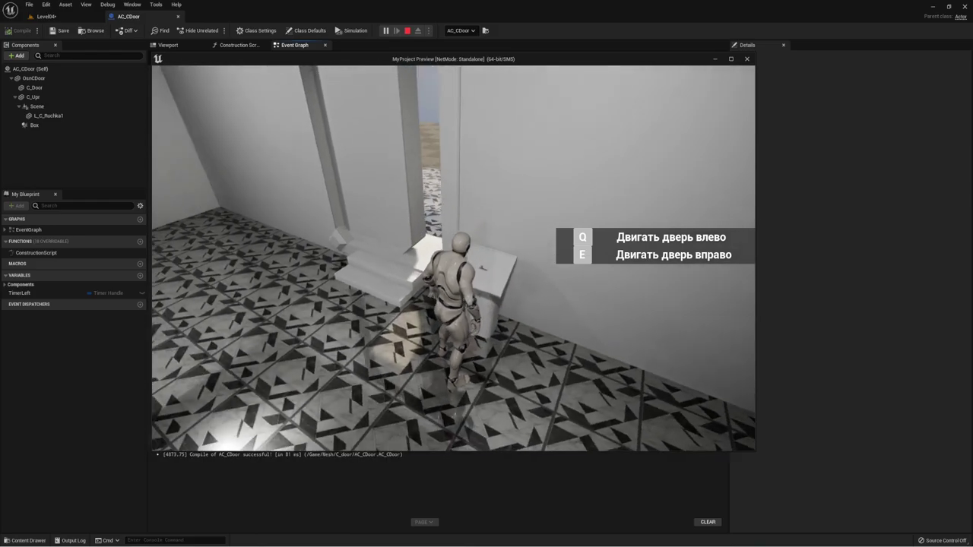
# Walk the character through the open doorway into the next room, then stop the play test
pyautogui.press('w')
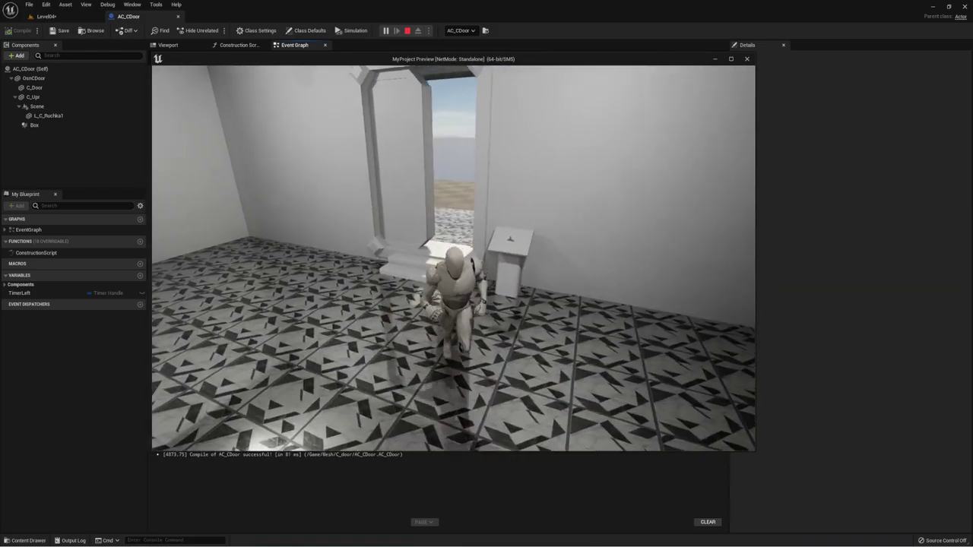
pyautogui.press('w')
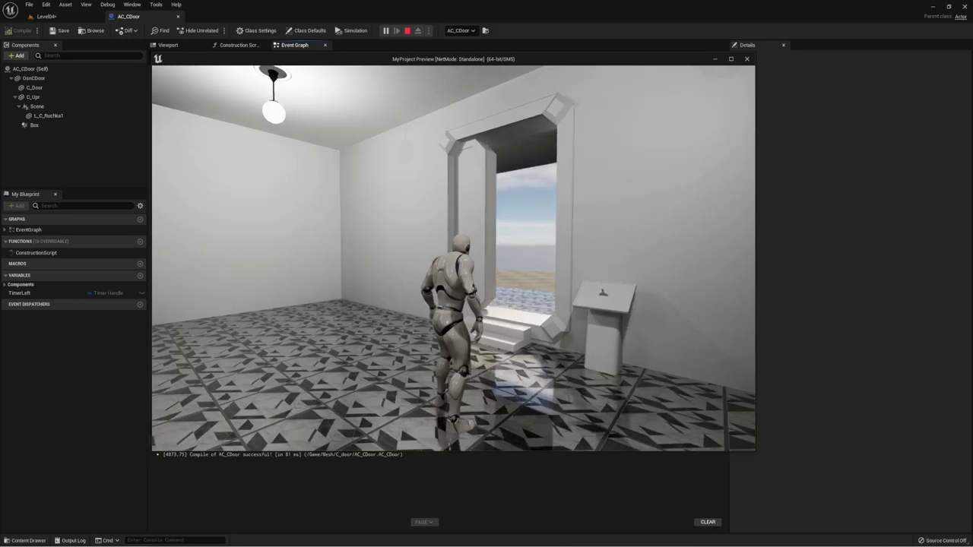
pyautogui.press('w')
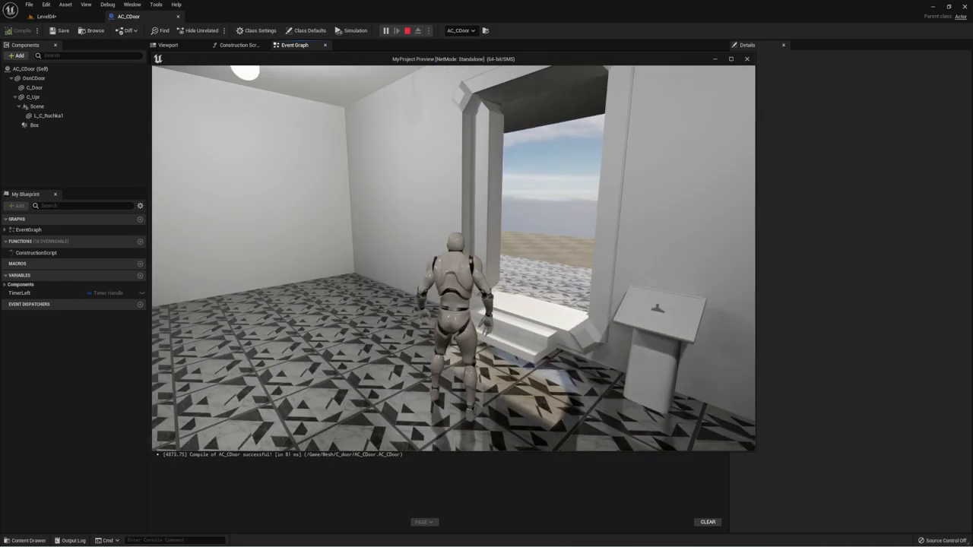
pyautogui.press('w')
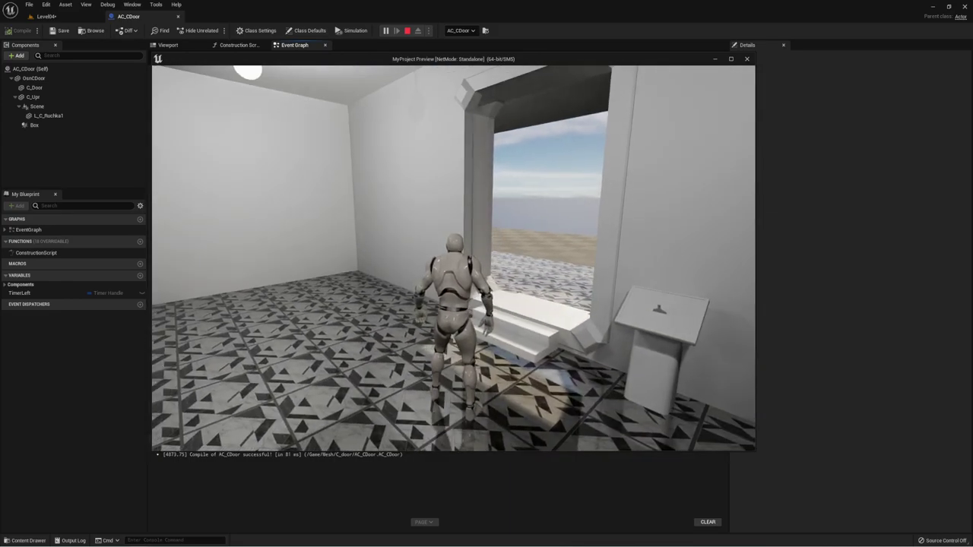
pyautogui.press('w')
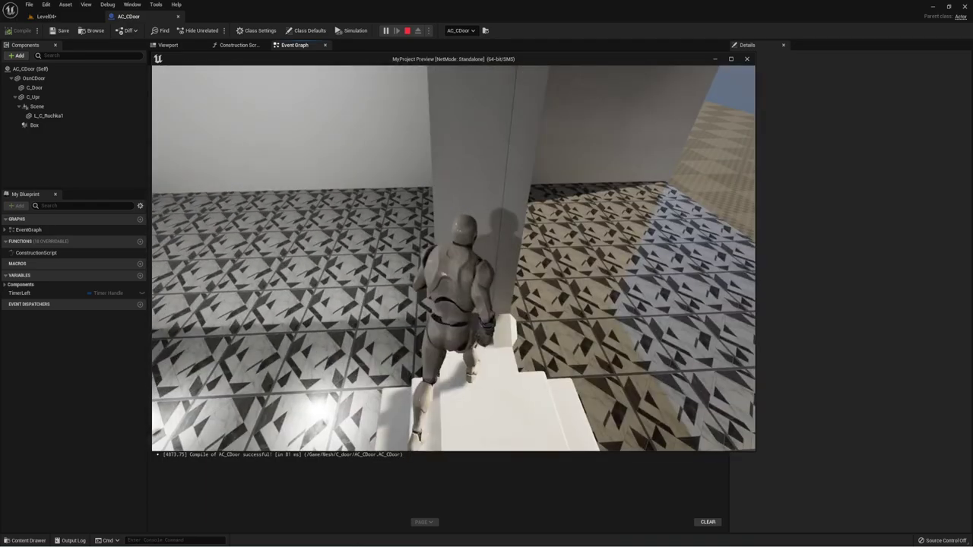
pyautogui.press('w')
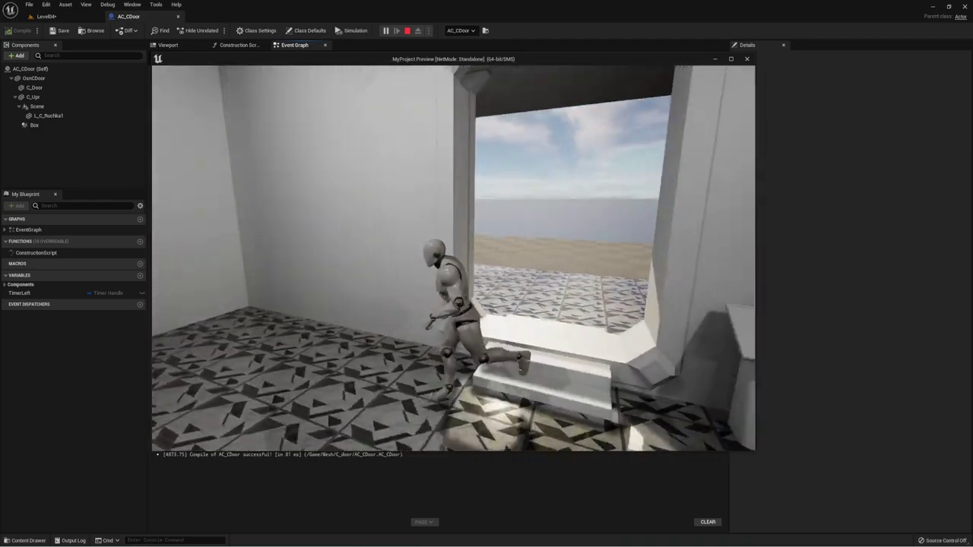
pyautogui.press('Escape')
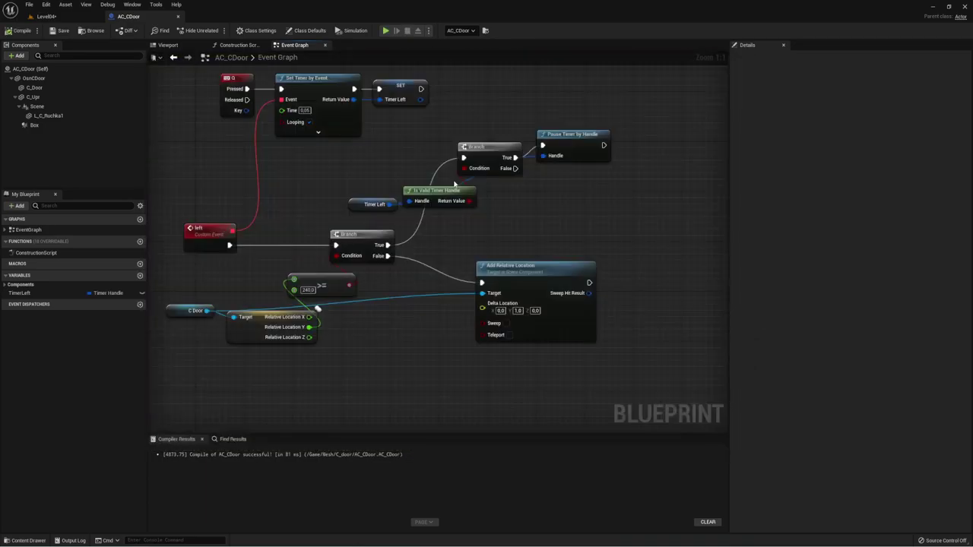
# Connect the Q key's Released output to the validity-check Branch and recompile with F7
pyautogui.moveTo(391, 170); pyautogui.dragTo(371, 230, button='right')
pyautogui.moveTo(252, 179); pyautogui.dragTo(234, 220)
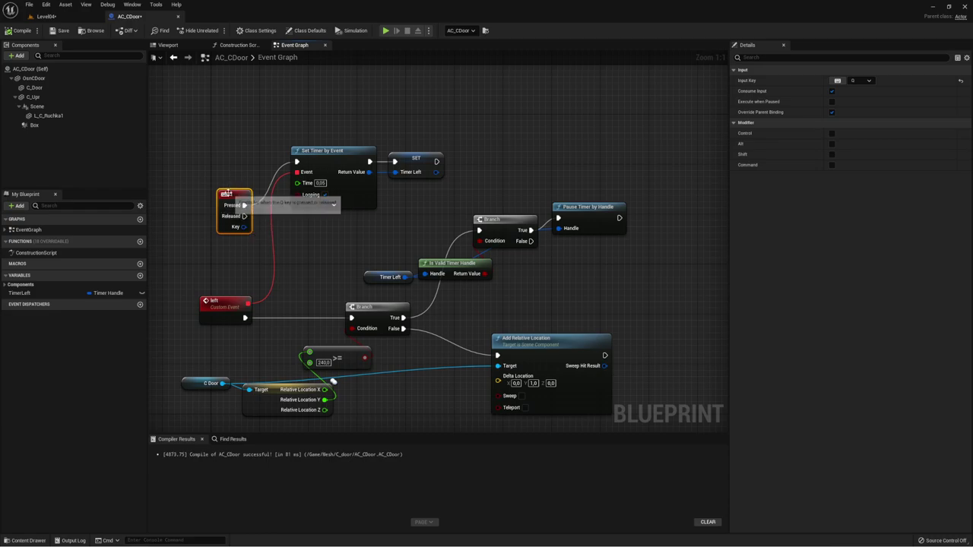
pyautogui.moveTo(244, 216)
pyautogui.mouseDown()
pyautogui.moveTo(442, 237)
pyautogui.moveTo(257, 217)
pyautogui.moveTo(281, 234)
pyautogui.moveTo(452, 240)
pyautogui.moveTo(479, 230)
pyautogui.mouseUp()
pyautogui.click(192, 226)
pyautogui.click(233, 210)
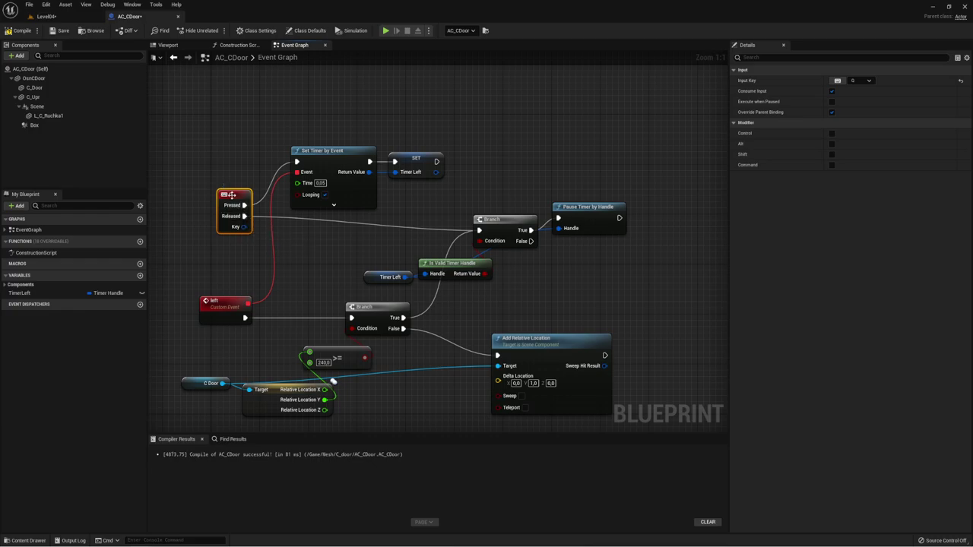
pyautogui.moveTo(442, 219); pyautogui.dragTo(703, 261)
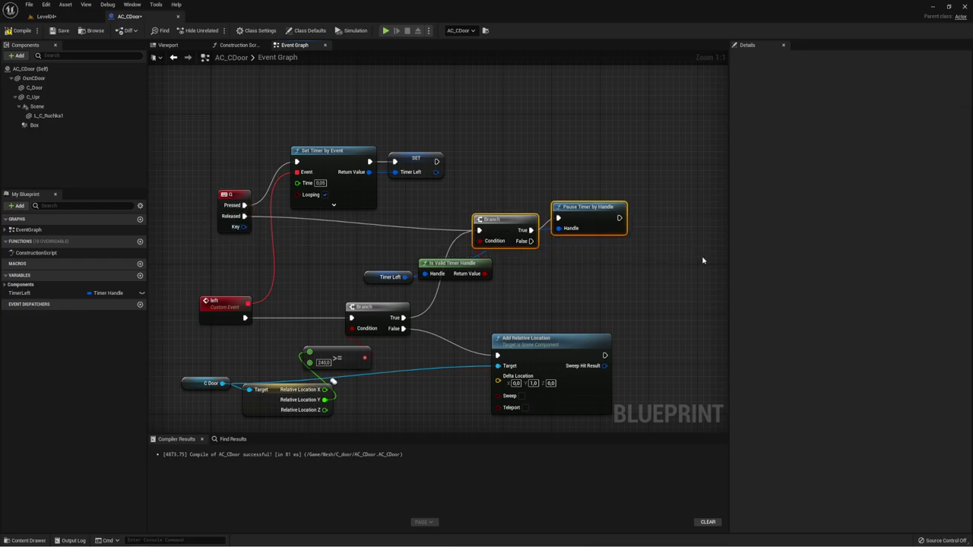
pyautogui.click(669, 264)
pyautogui.press('F7')
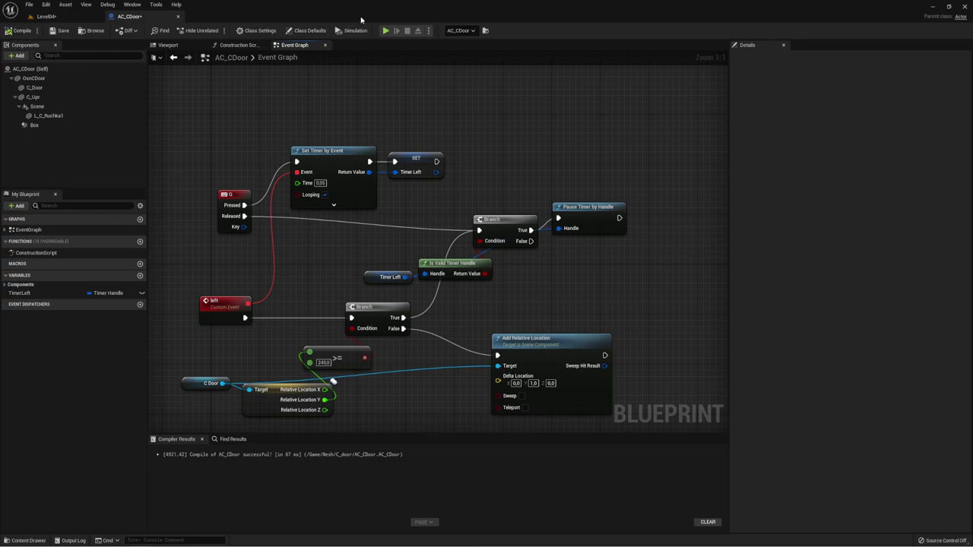
pyautogui.click(385, 31)
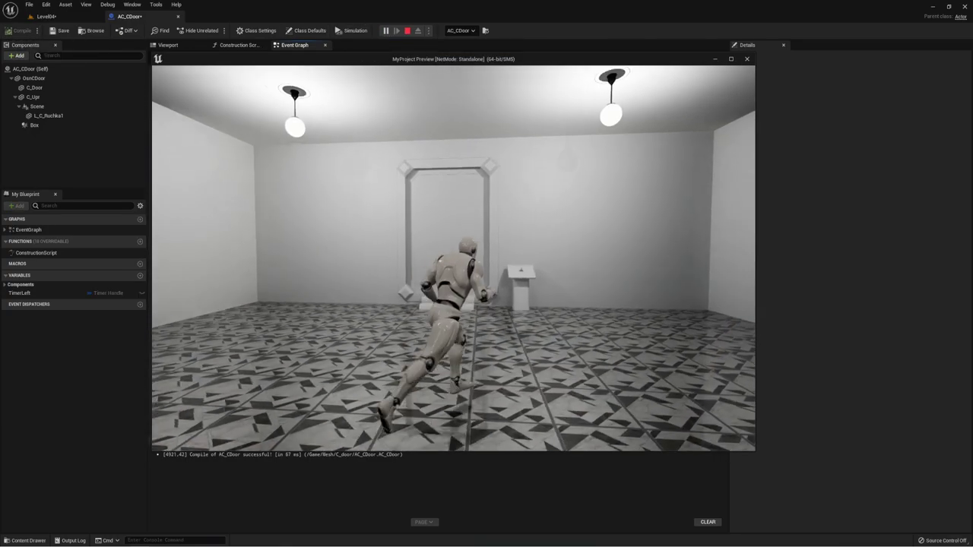
pyautogui.press('w')
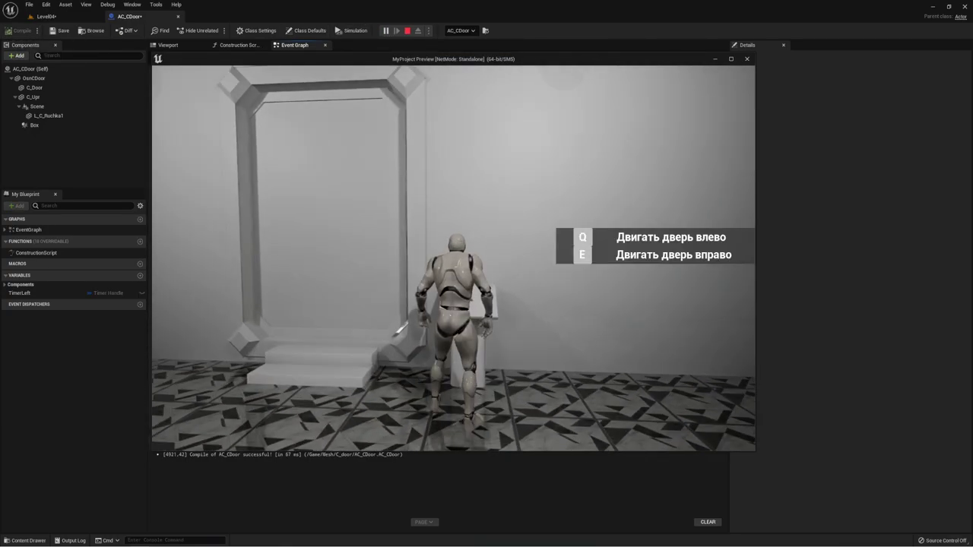
pyautogui.press('q')
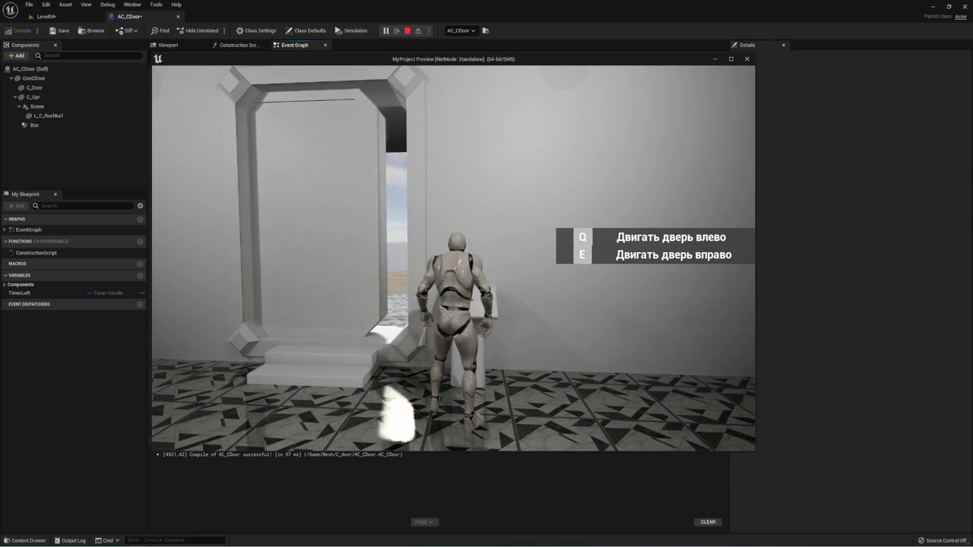
pyautogui.press('q')
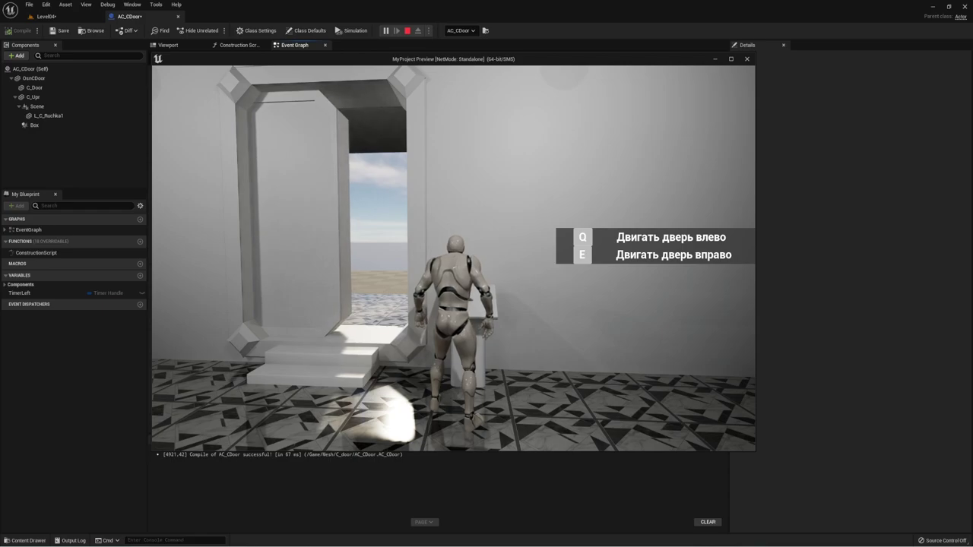
pyautogui.press('w')
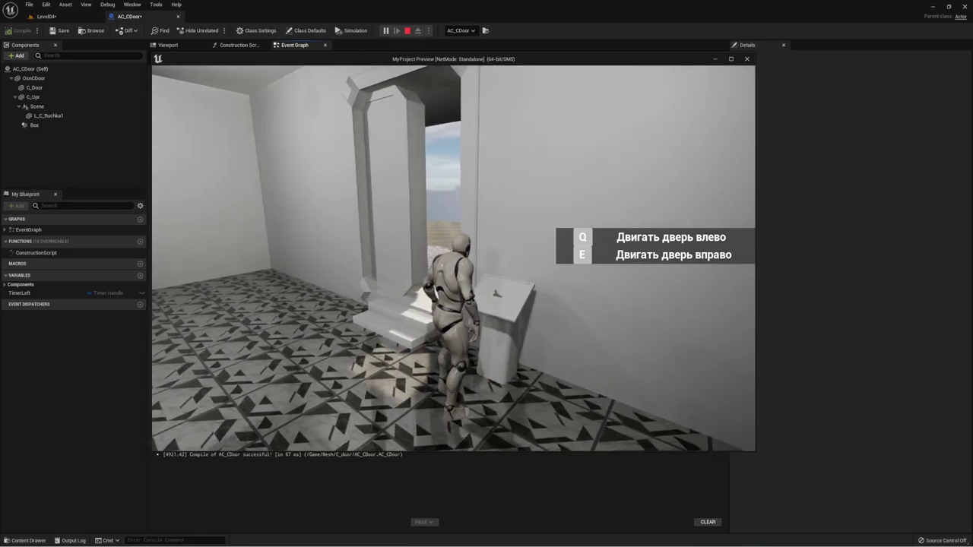
pyautogui.press('s')
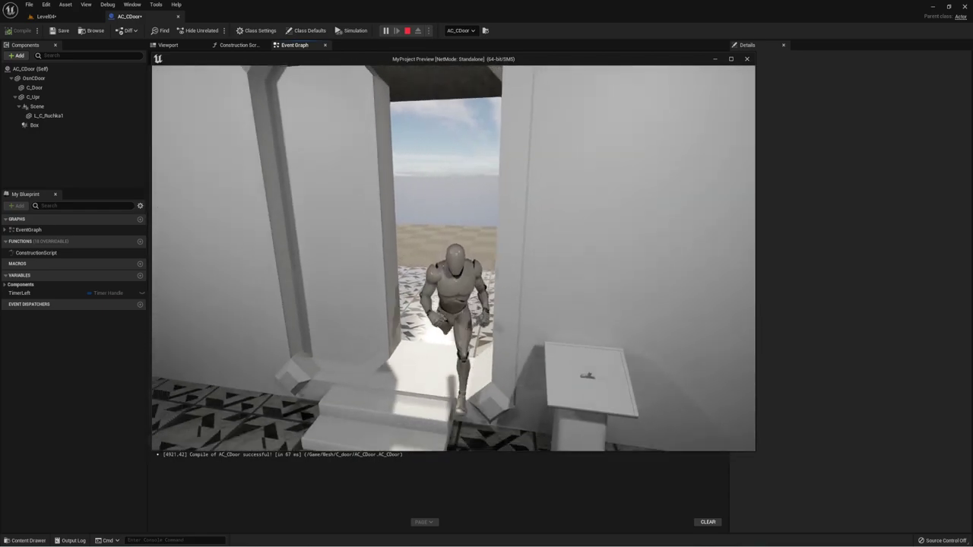
pyautogui.press('Escape')
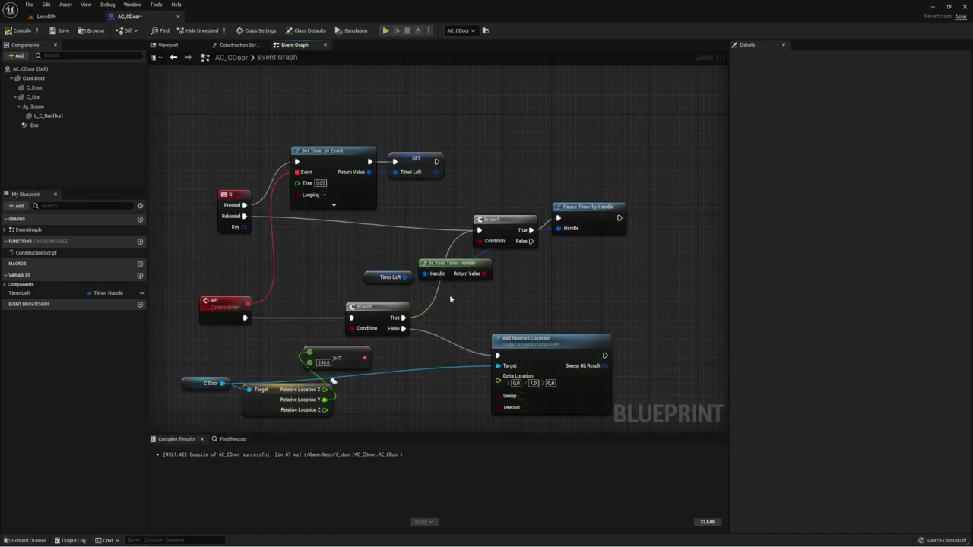
pyautogui.moveTo(438, 259); pyautogui.dragTo(421, 196, button='right')
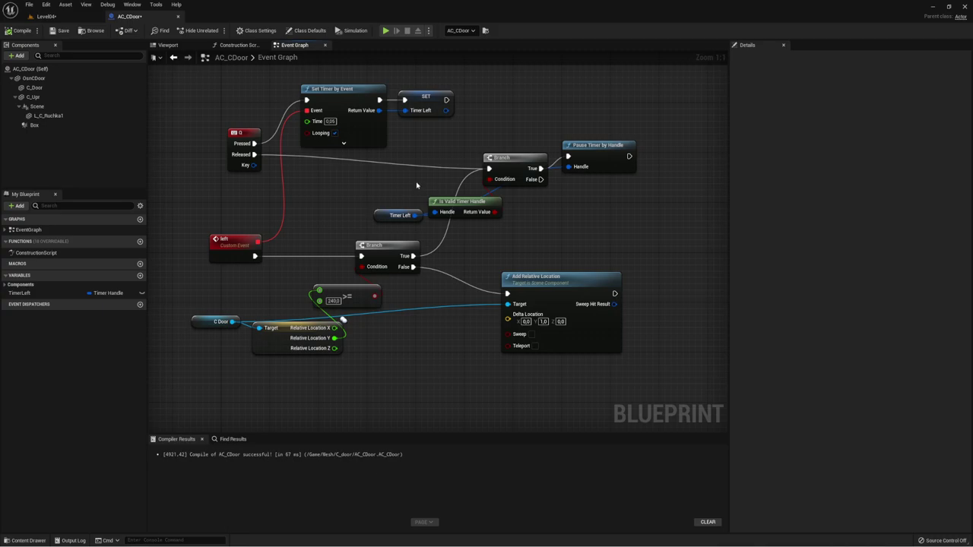
pyautogui.moveTo(191, 85); pyautogui.dragTo(608, 358)
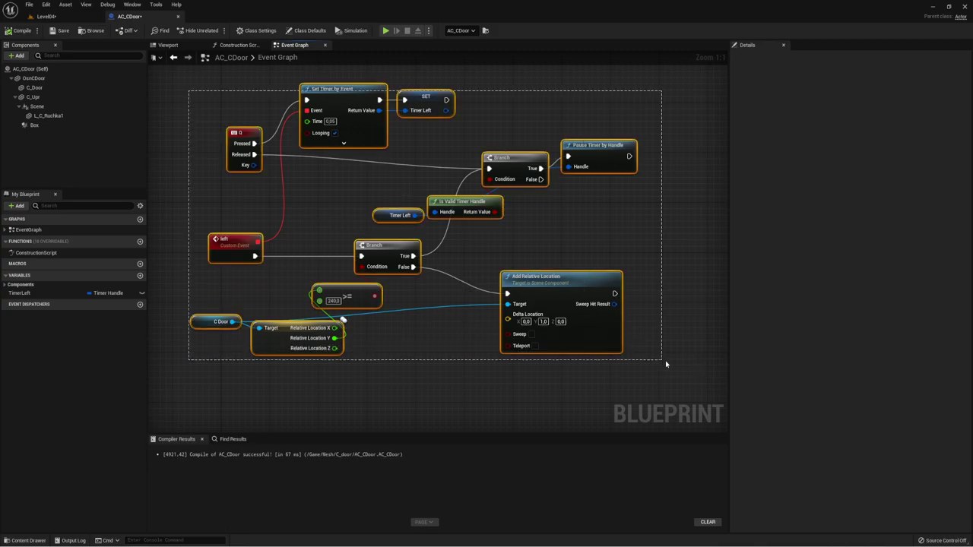
pyautogui.click(330, 122)
pyautogui.moveTo(302, 177); pyautogui.dragTo(405, 86)
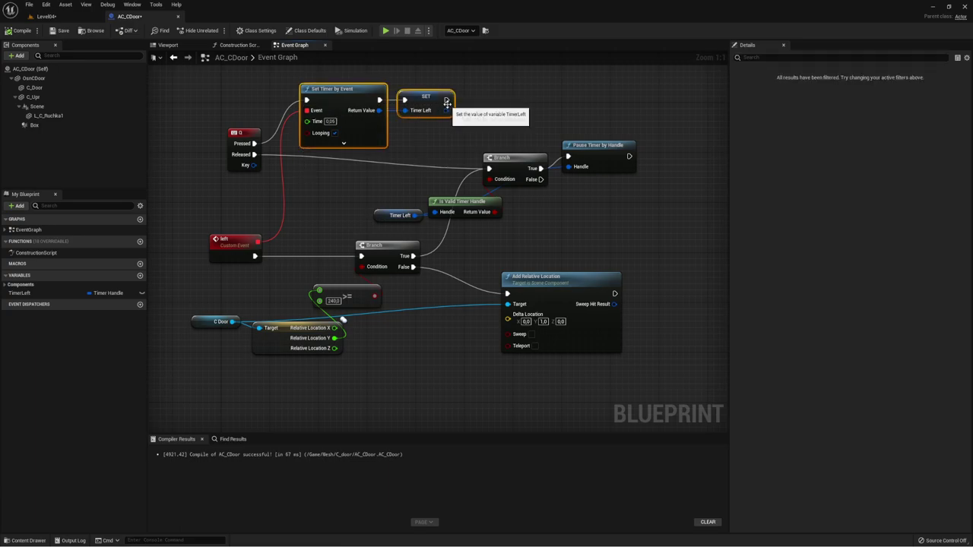
pyautogui.moveTo(428, 147)
pyautogui.mouseDown(button='right')
pyautogui.moveTo(456, 163)
pyautogui.moveTo(433, 170)
pyautogui.mouseUp(button='right')
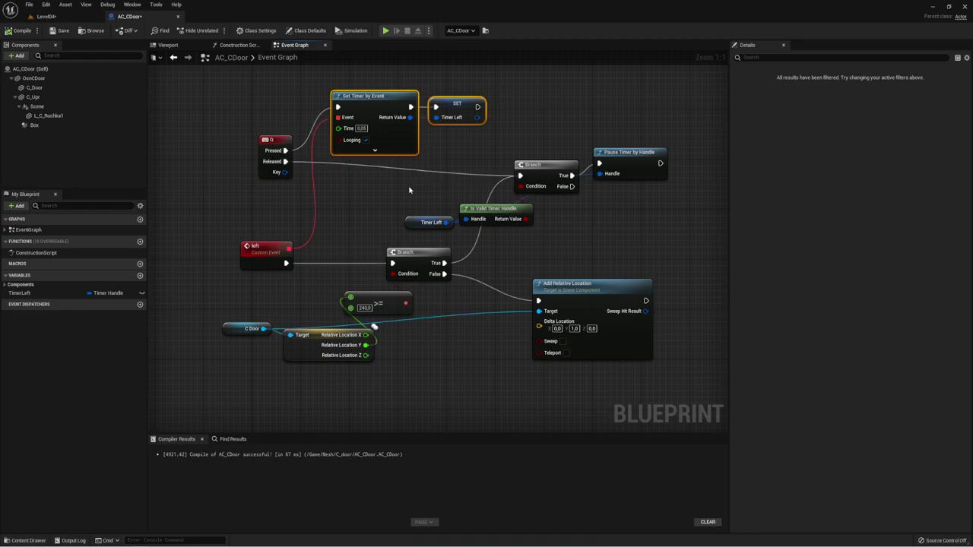
pyautogui.moveTo(412, 190); pyautogui.dragTo(338, 194, button='right')
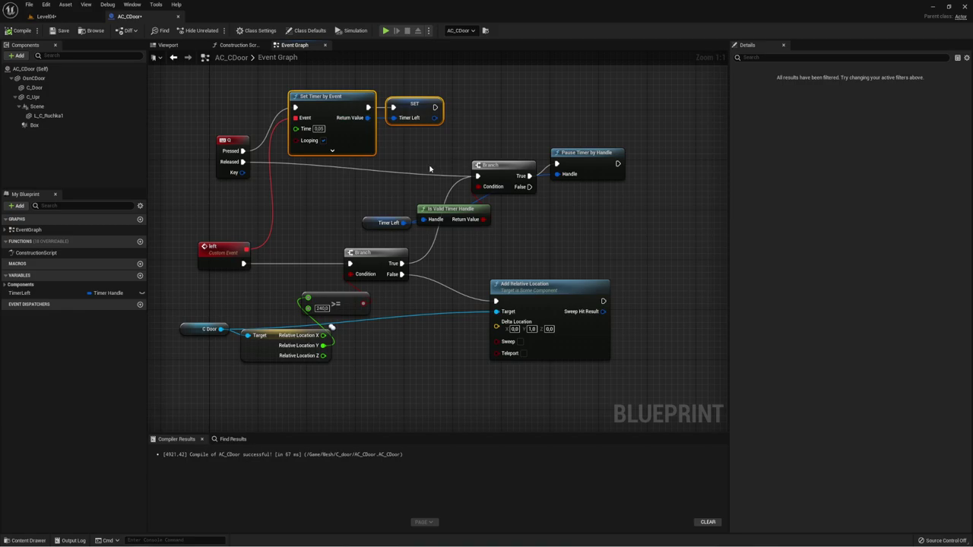
pyautogui.moveTo(443, 142); pyautogui.dragTo(556, 233)
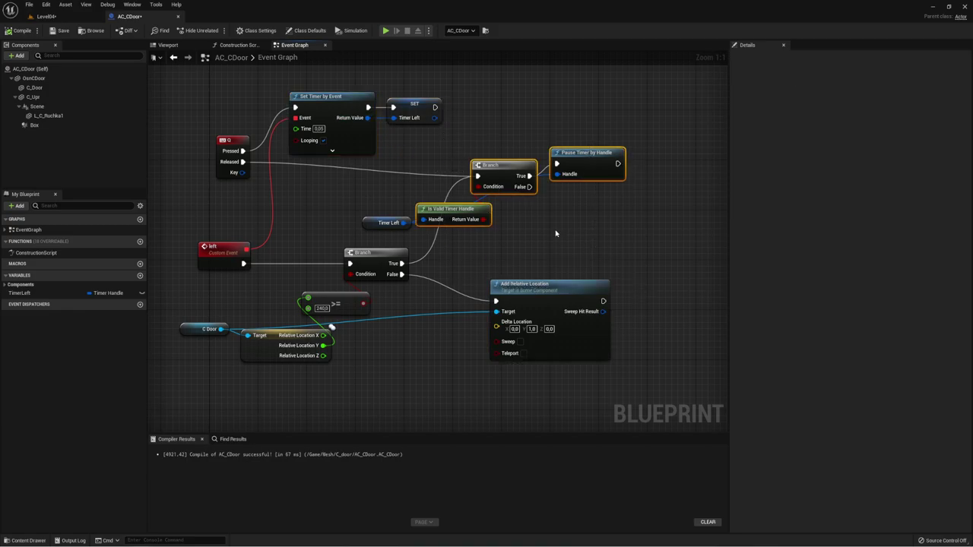
pyautogui.moveTo(416, 136); pyautogui.dragTo(572, 226)
pyautogui.scroll(-2, 537, 225)
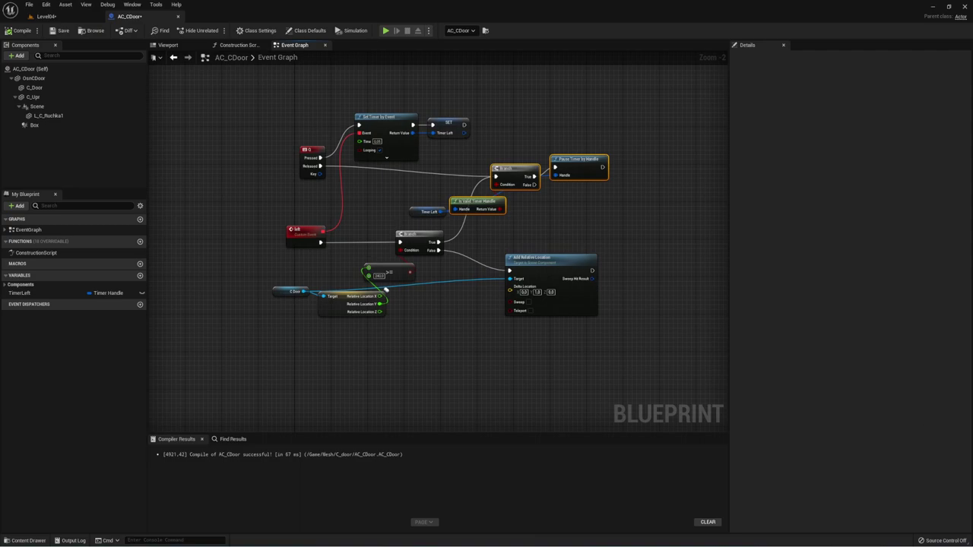